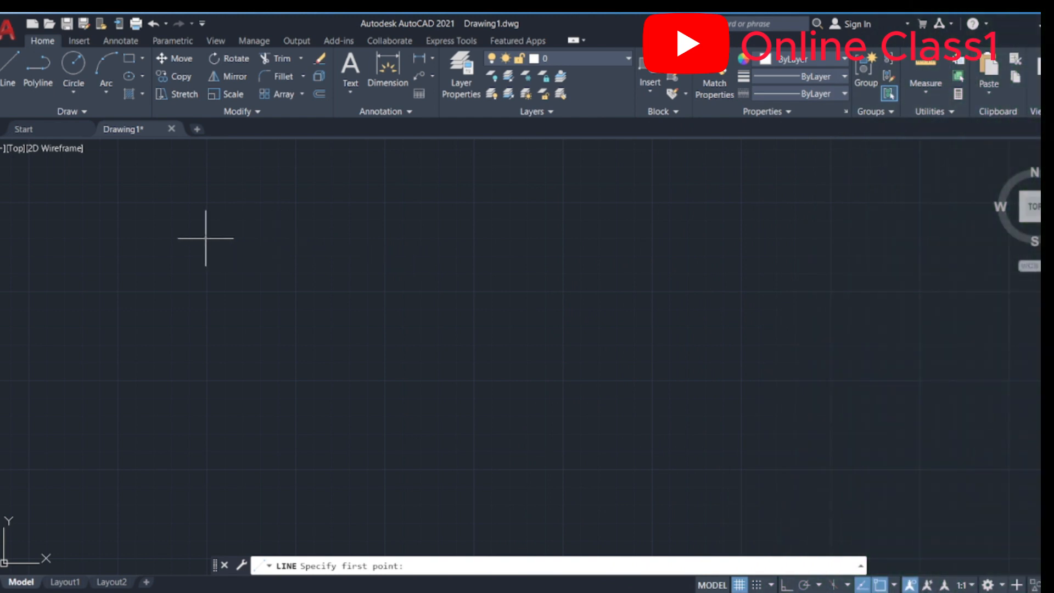
- Turn on Ortho mode and draw a horizontal 1000-unit line to the right as the square's top side
left_click(206, 238)
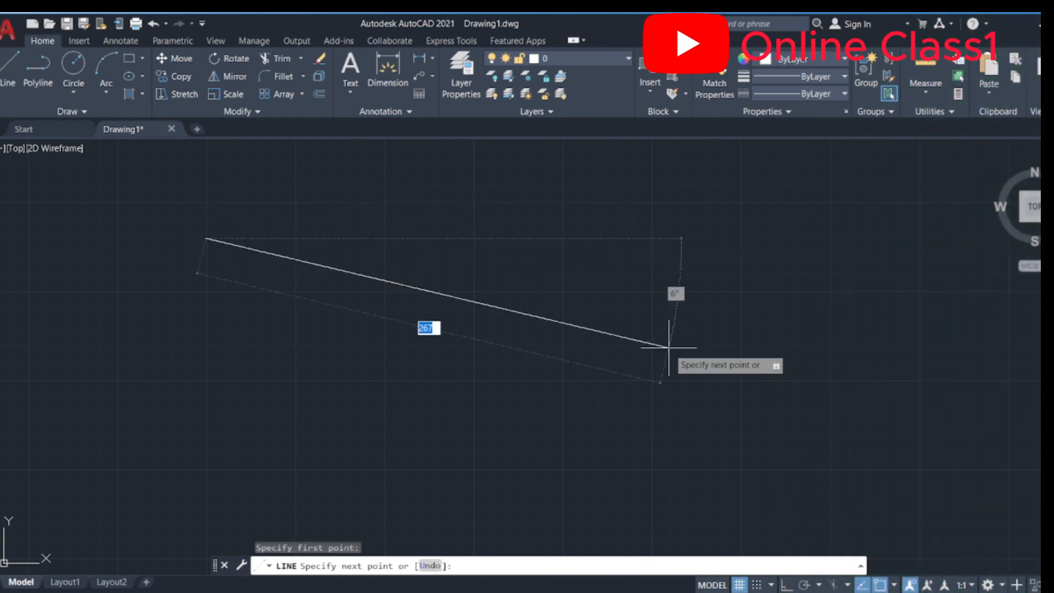
left_click(787, 585)
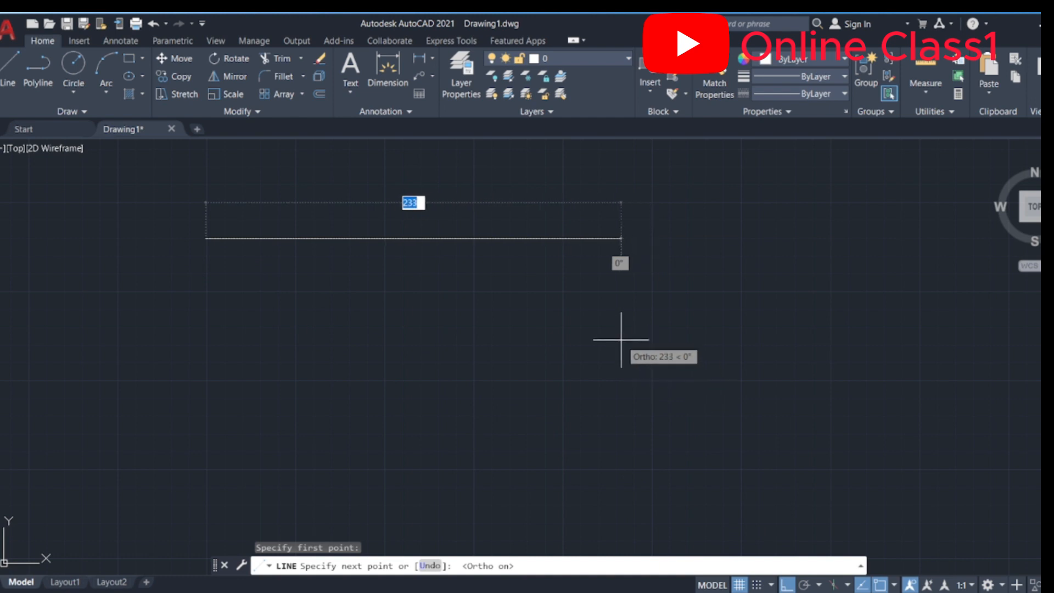
type("1000")
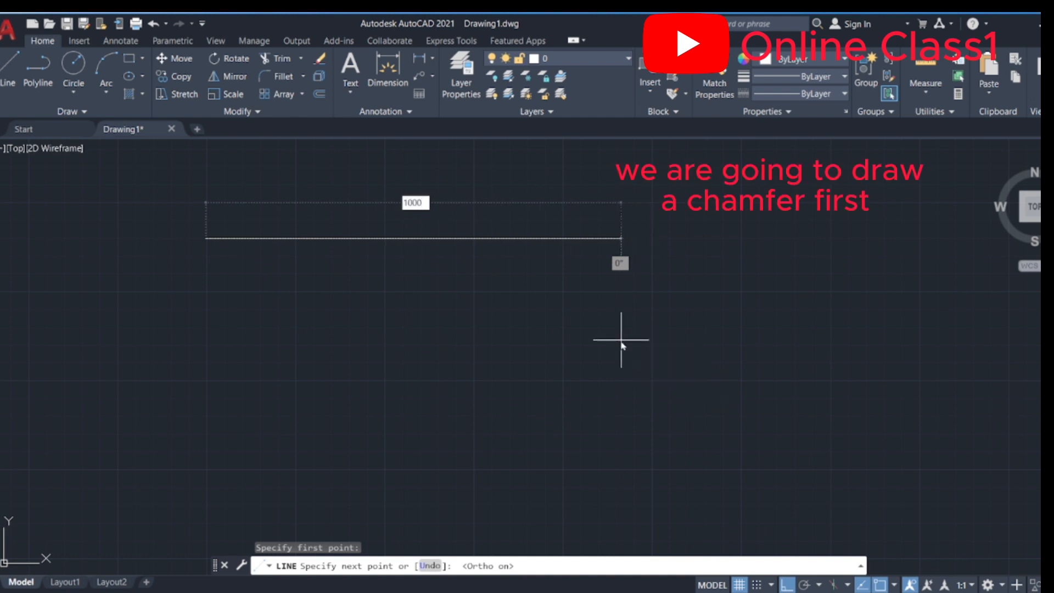
key("Return")
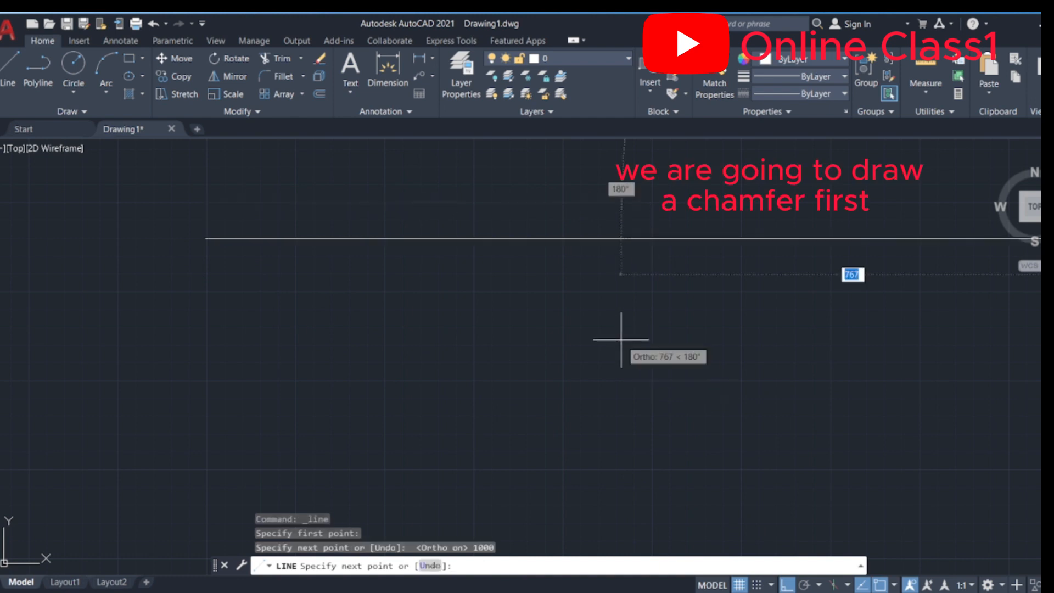
- Draw the square's right side as a 1000-unit line straight down from the top line's end
scroll(623, 384, "down", 8)
scroll(739, 429, "up", 5)
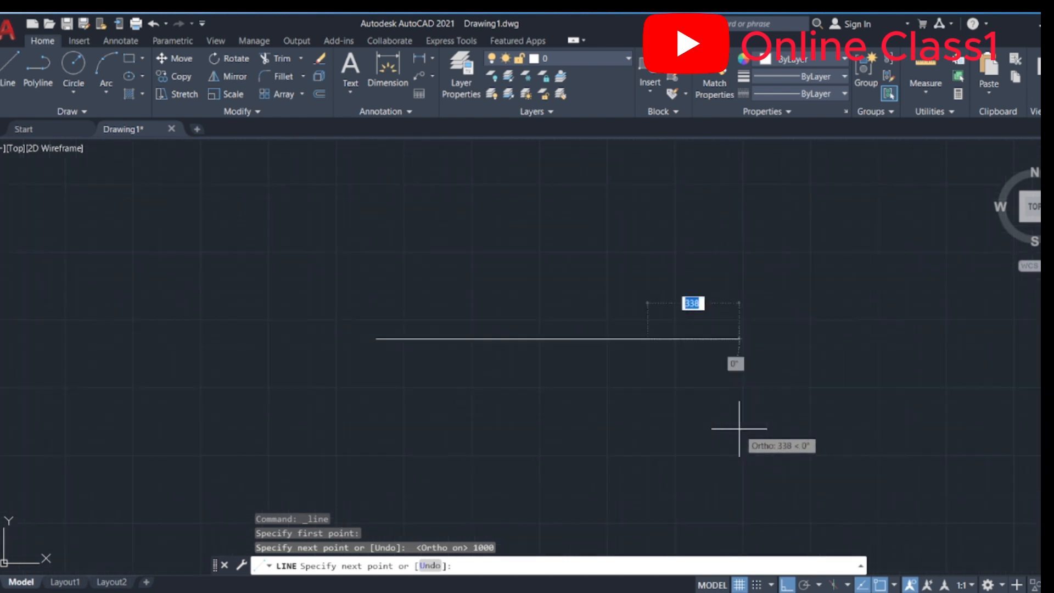
scroll(575, 409, "down", 4)
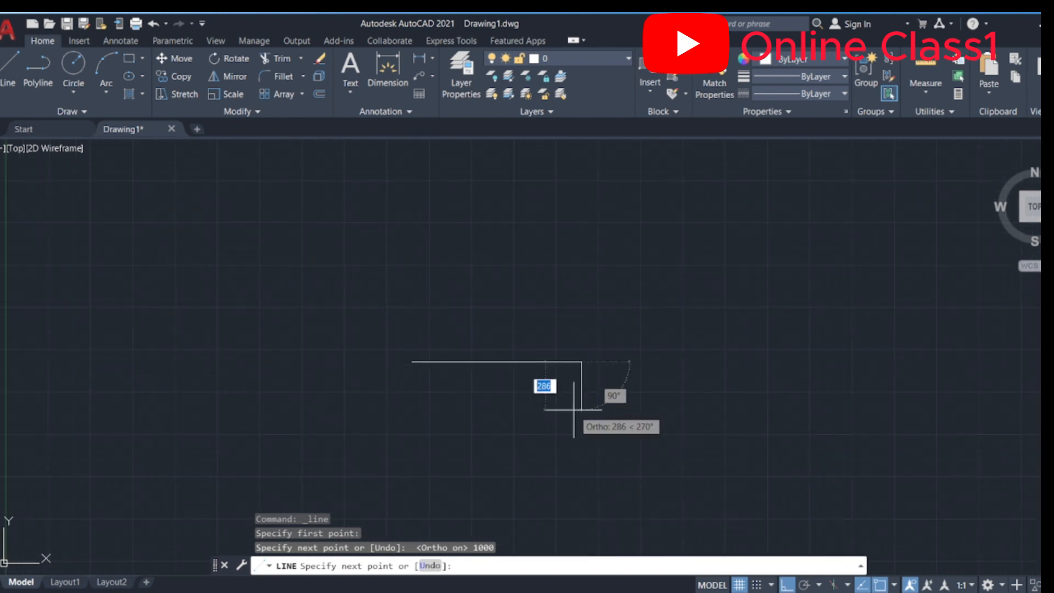
type("1")
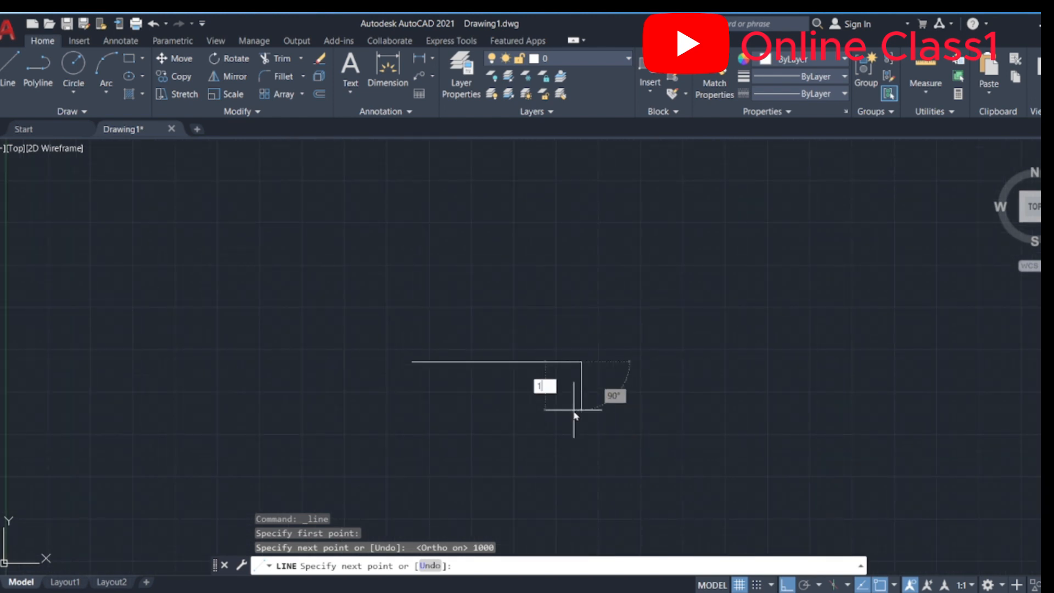
type("000")
key("Return")
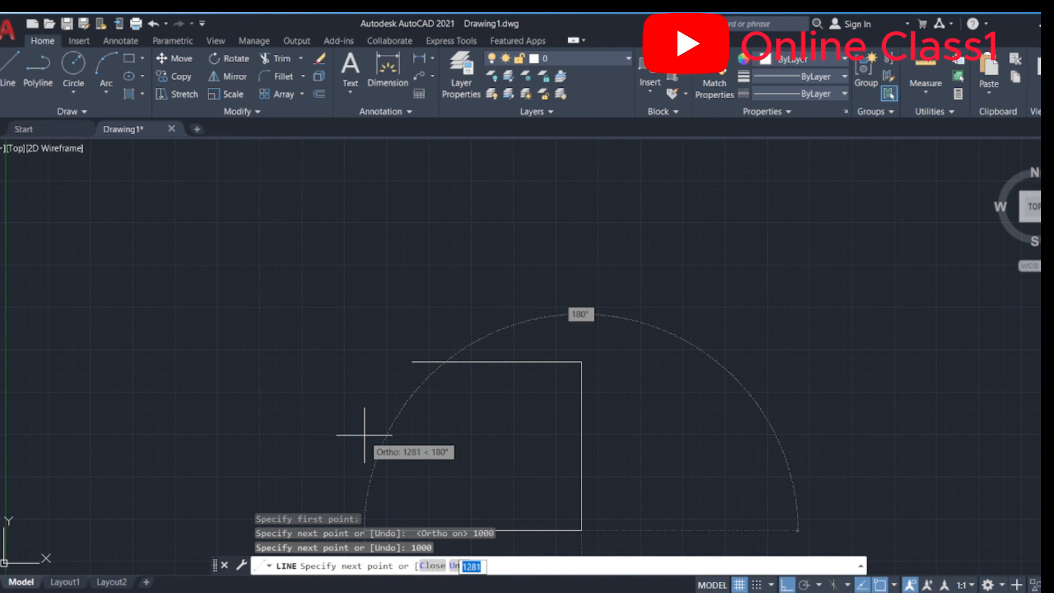
- Complete the square with a 1000-unit line to the left and a 1000-unit line up to the start point
type("1000")
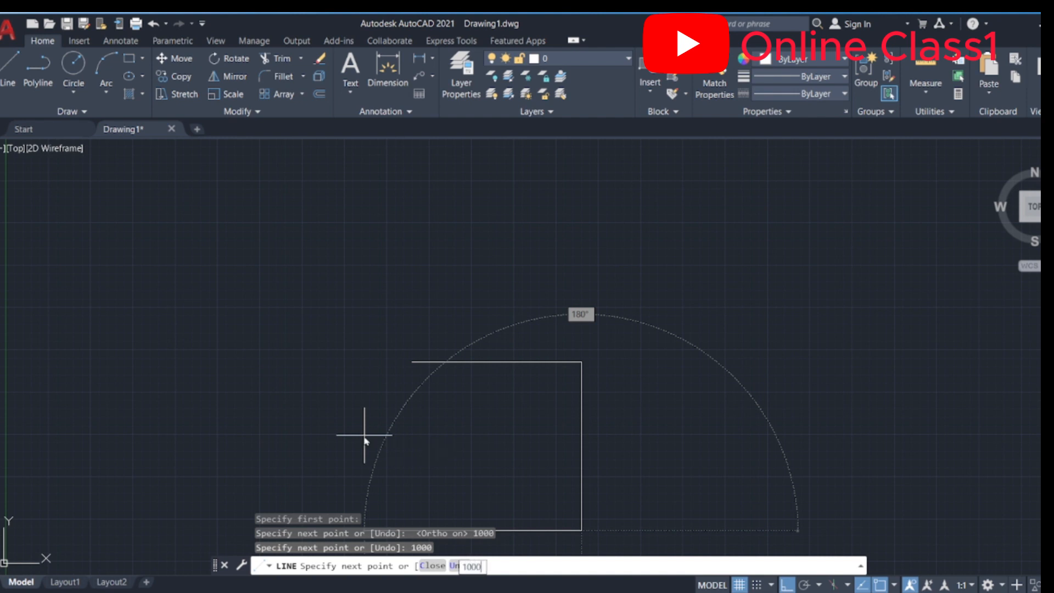
key("Return")
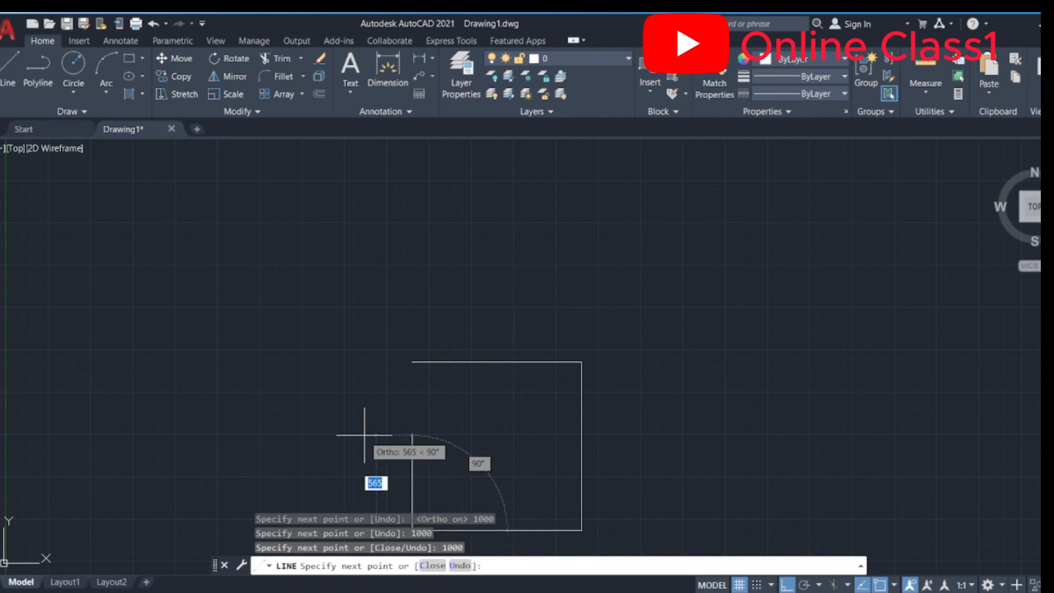
type("1")
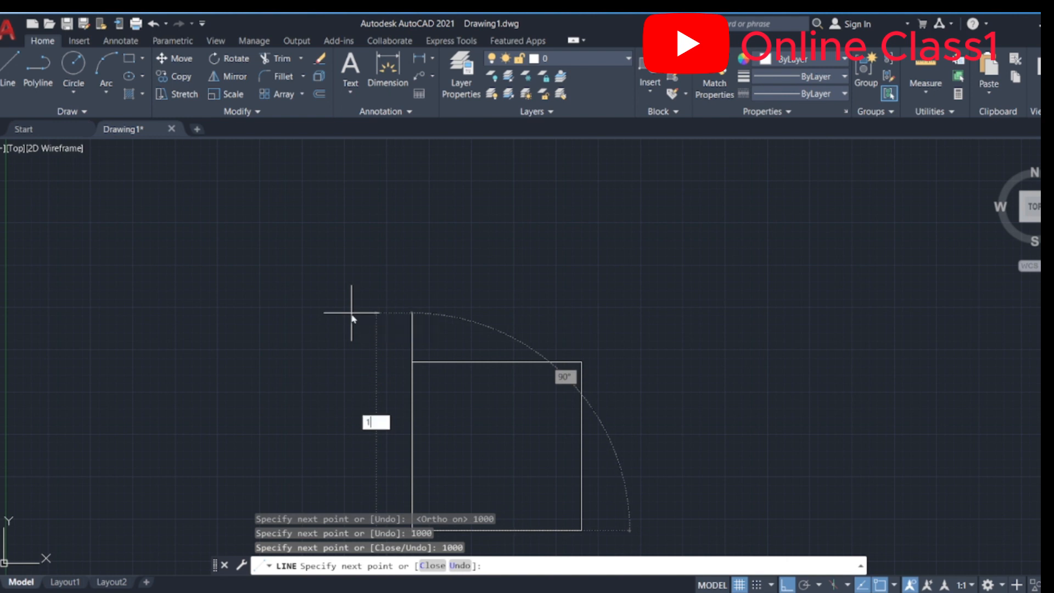
type("000")
key("Return")
key("Return")
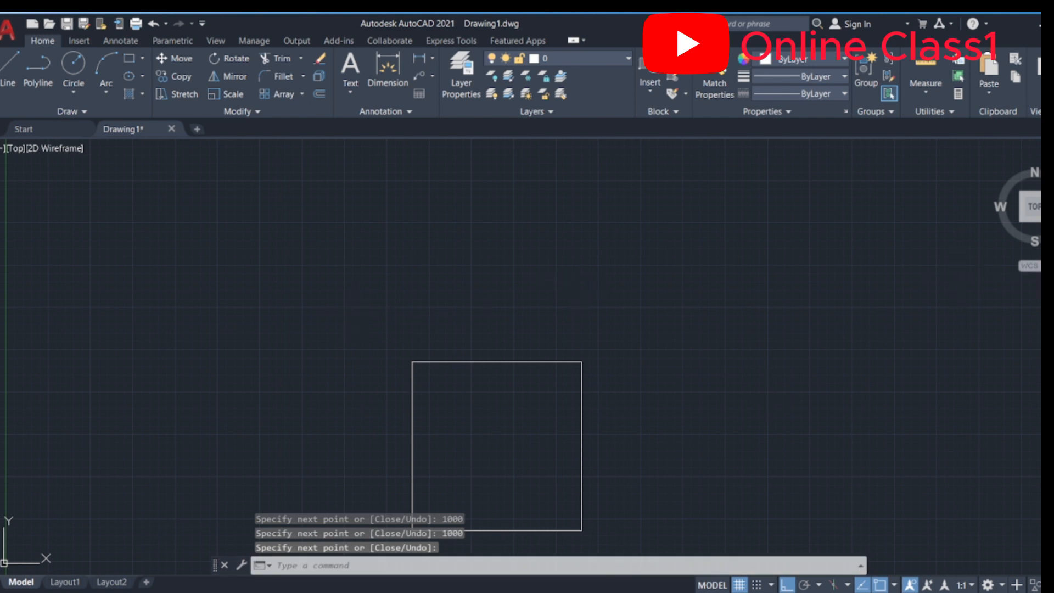
- Chamfer the square's upper-left corner with both chamfer distances set to 200
left_click(1048, 346)
left_click_drag(662, 479, 636, 322)
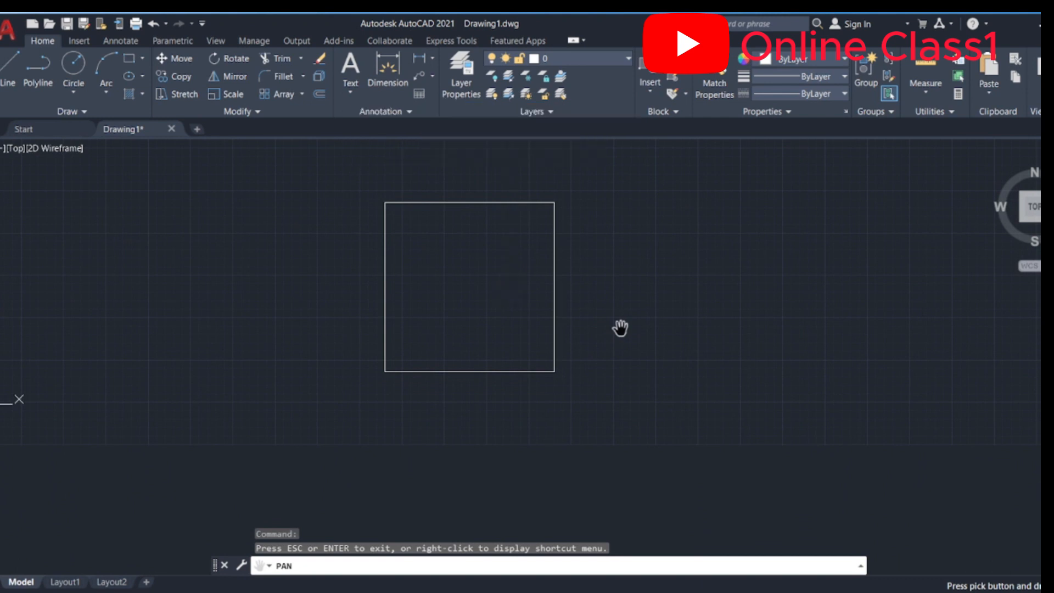
key("Escape")
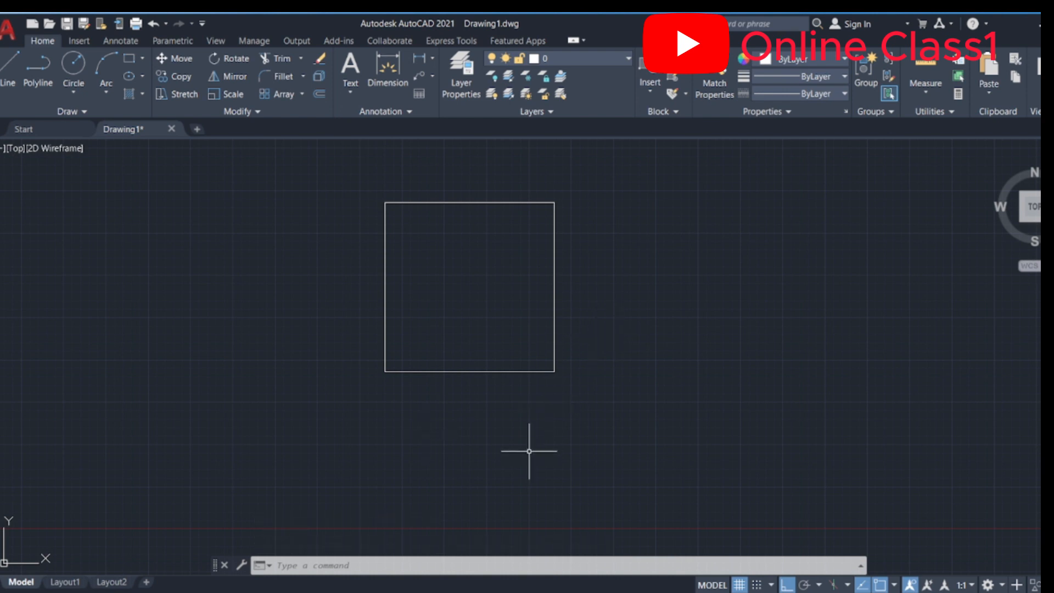
type("CHA")
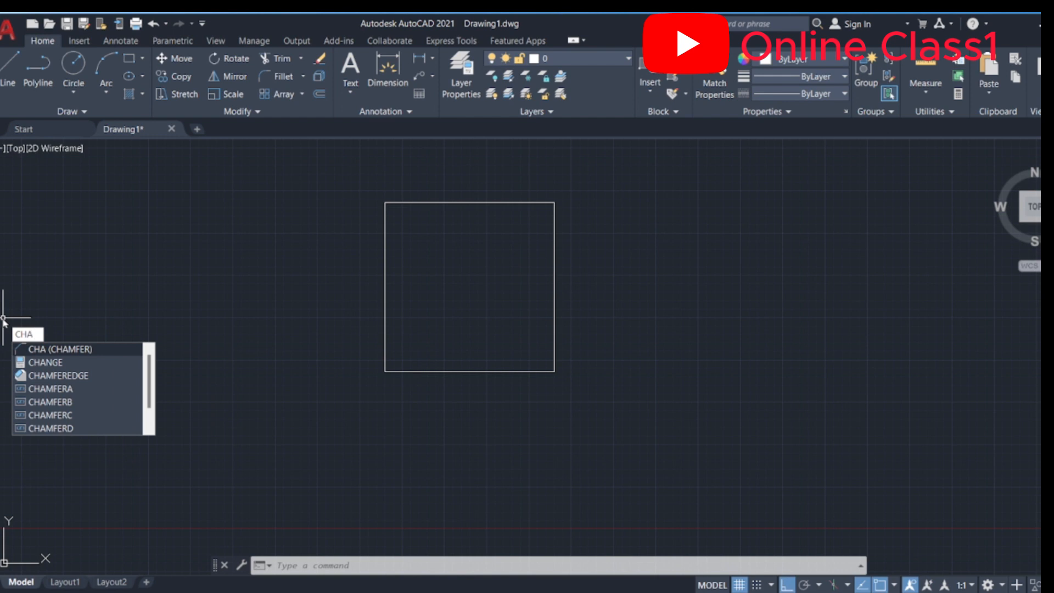
key("Return")
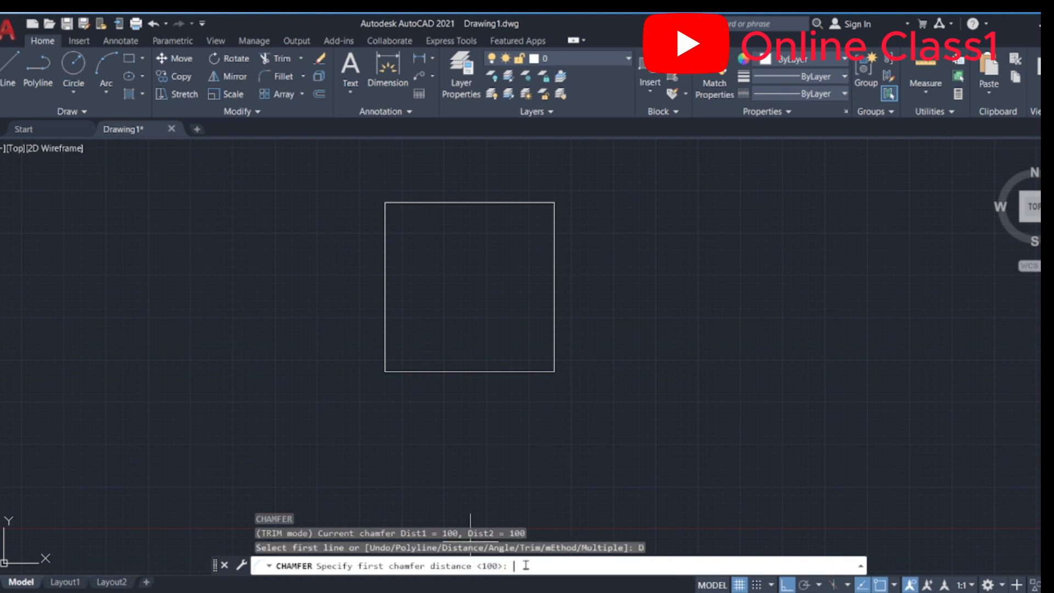
left_click(522, 566)
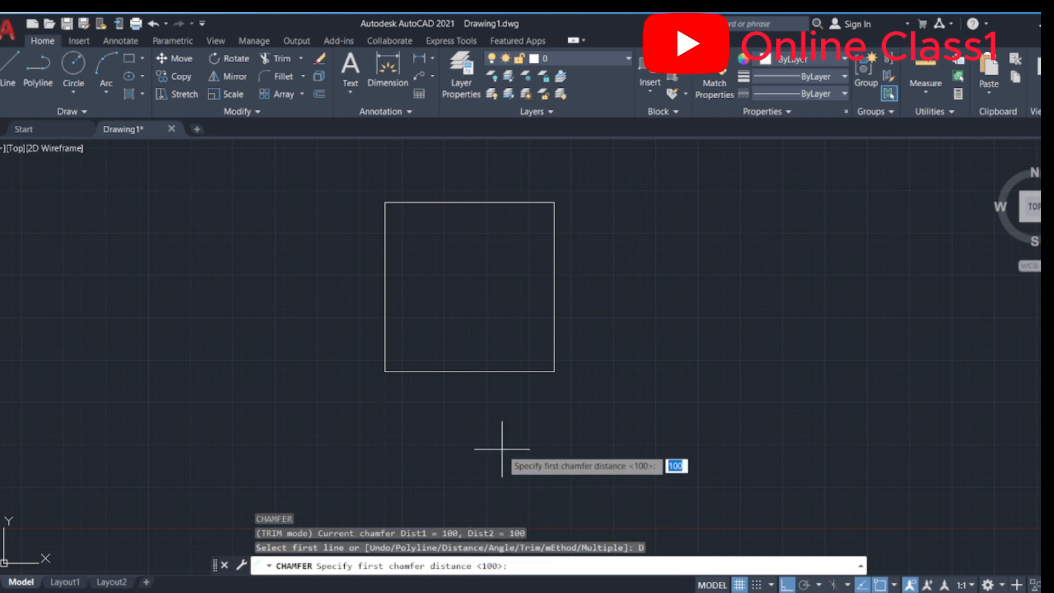
type("20")
type("0")
key("Return")
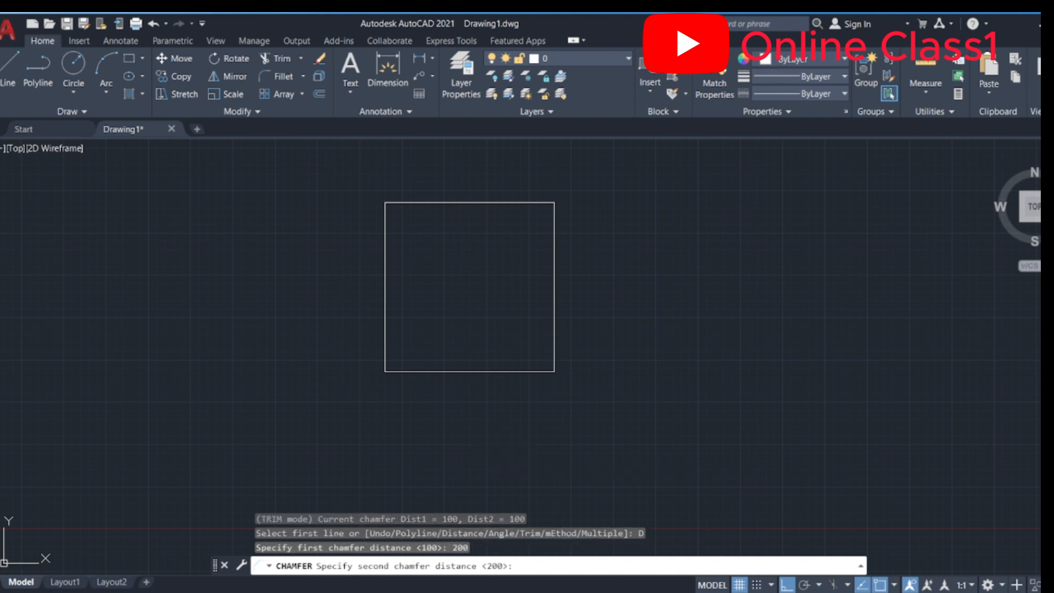
key("Return")
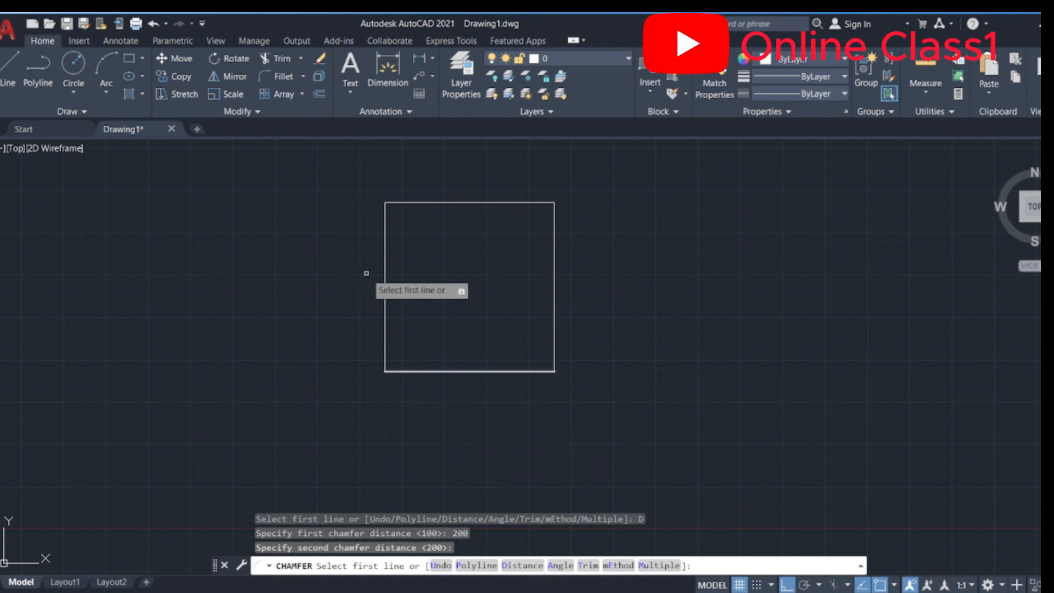
left_click(386, 218)
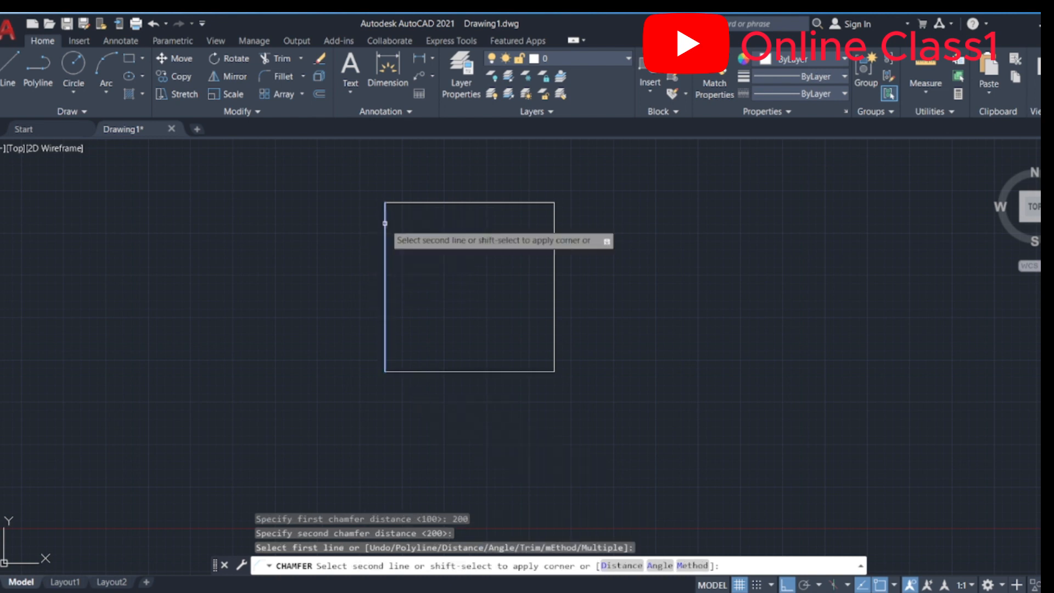
left_click(410, 203)
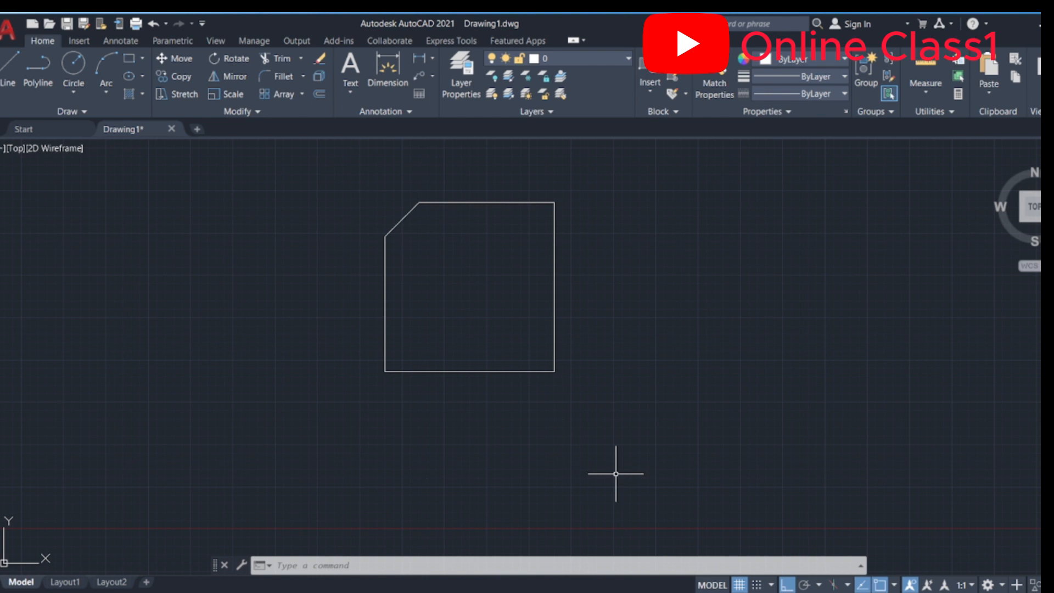
- Repeat the Chamfer command on the square's upper-right corner, between the top and right sides
right_click(647, 267)
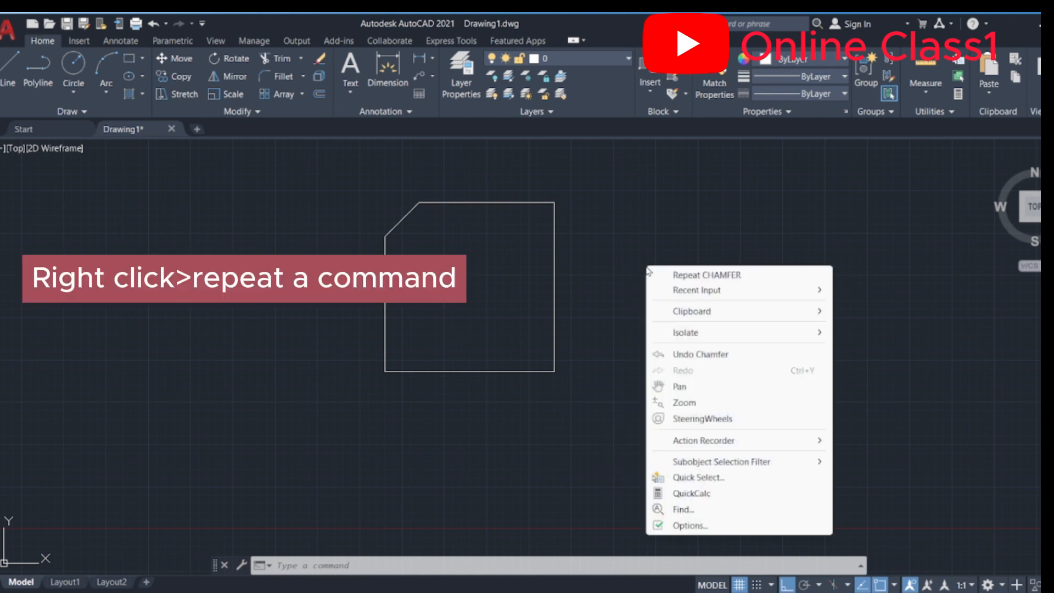
left_click(709, 274)
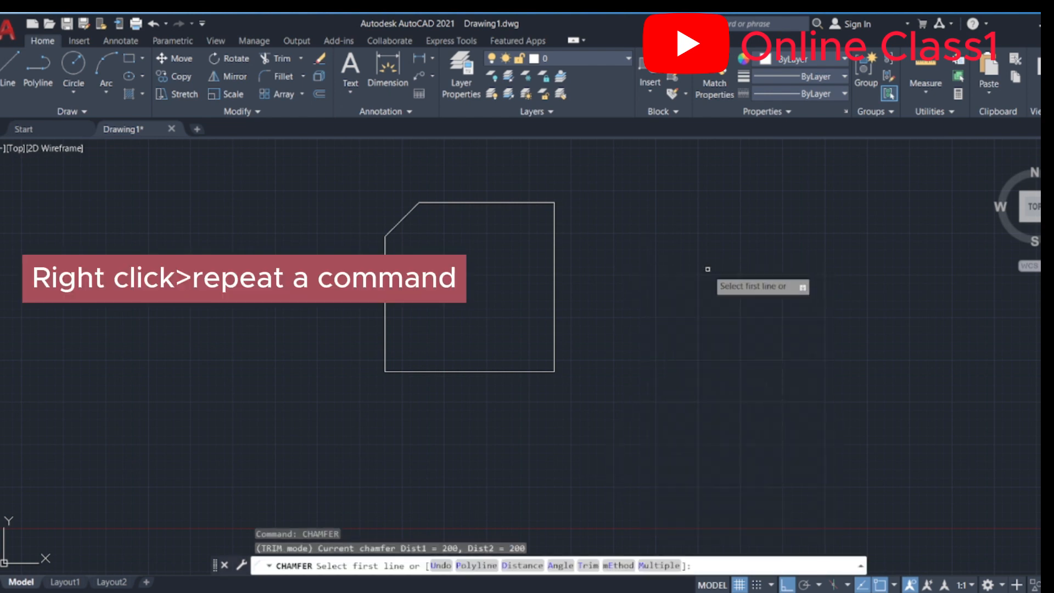
left_click(515, 201)
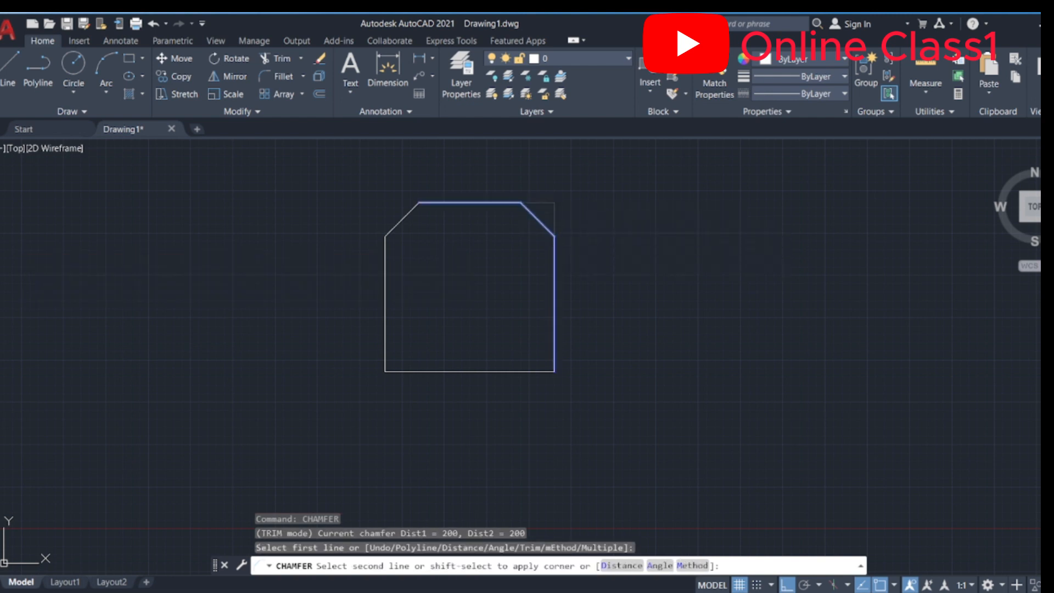
left_click(554, 263)
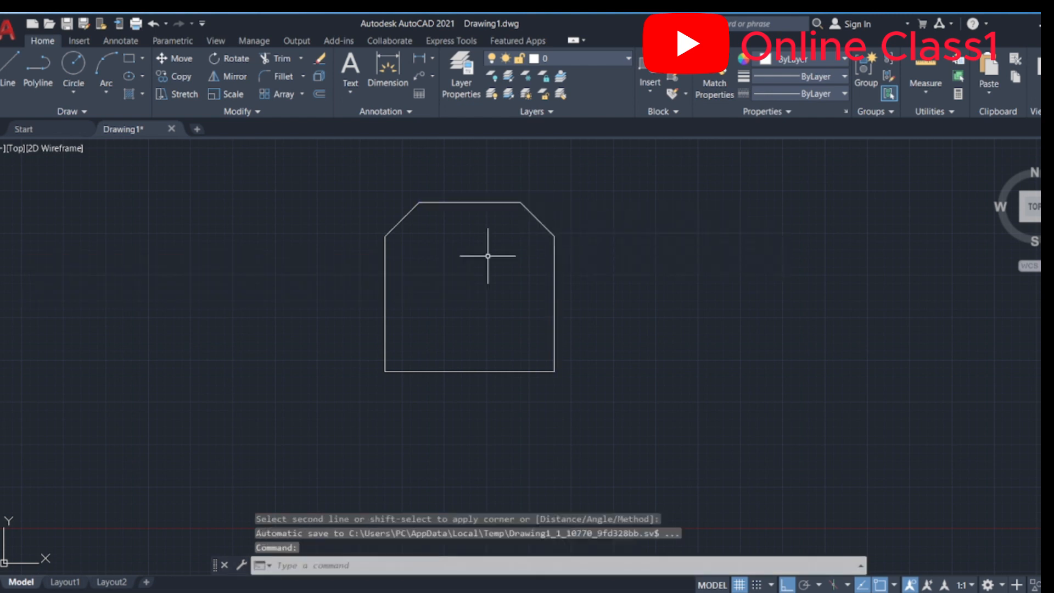
- Chamfer the square's lower-right corner with the same distances, between the right and bottom sides
right_click(660, 321)
left_click(727, 327)
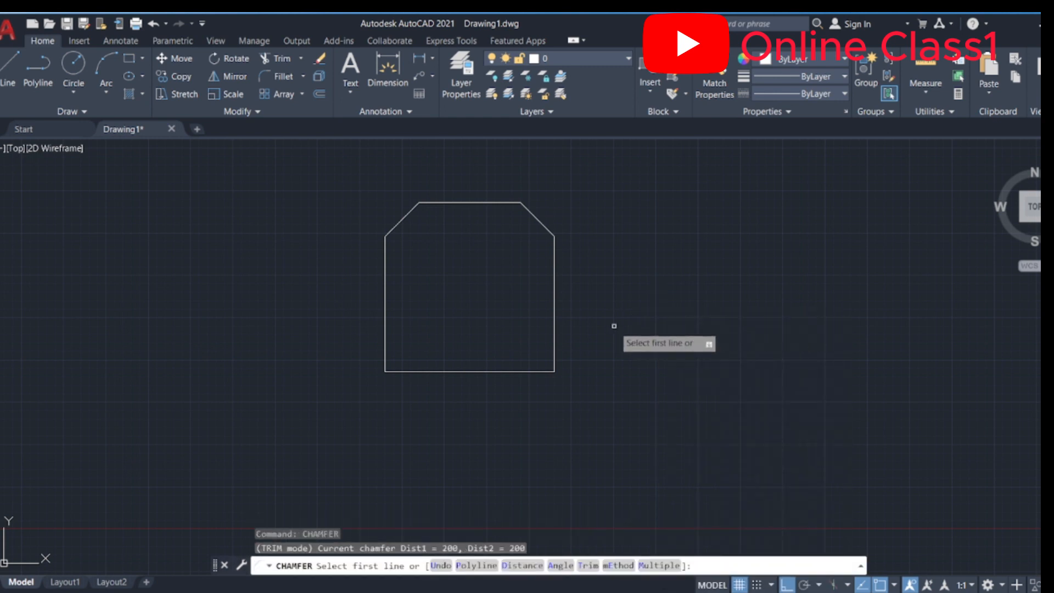
left_click(554, 344)
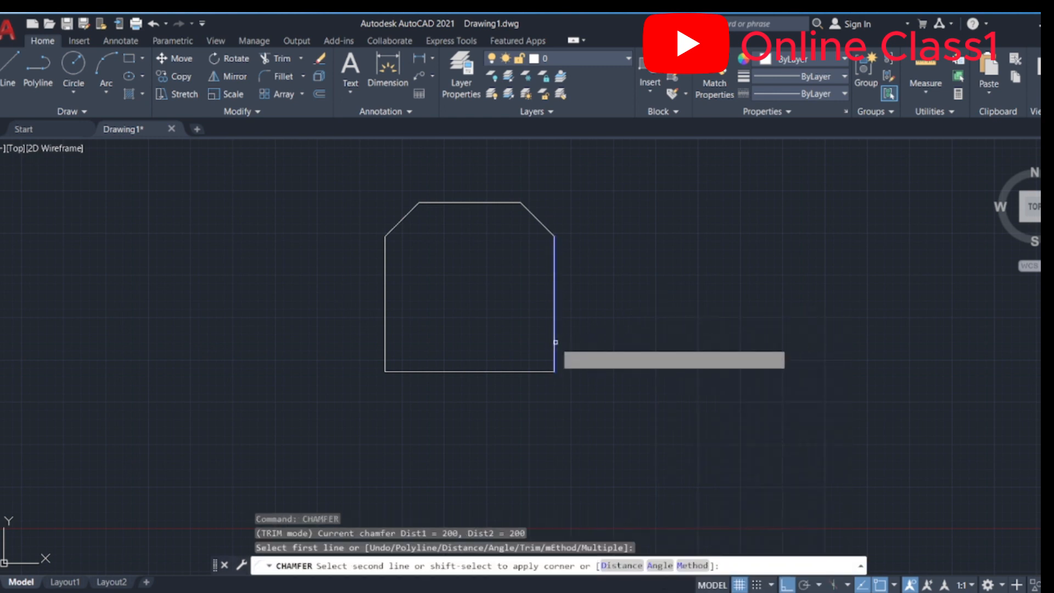
left_click(530, 371)
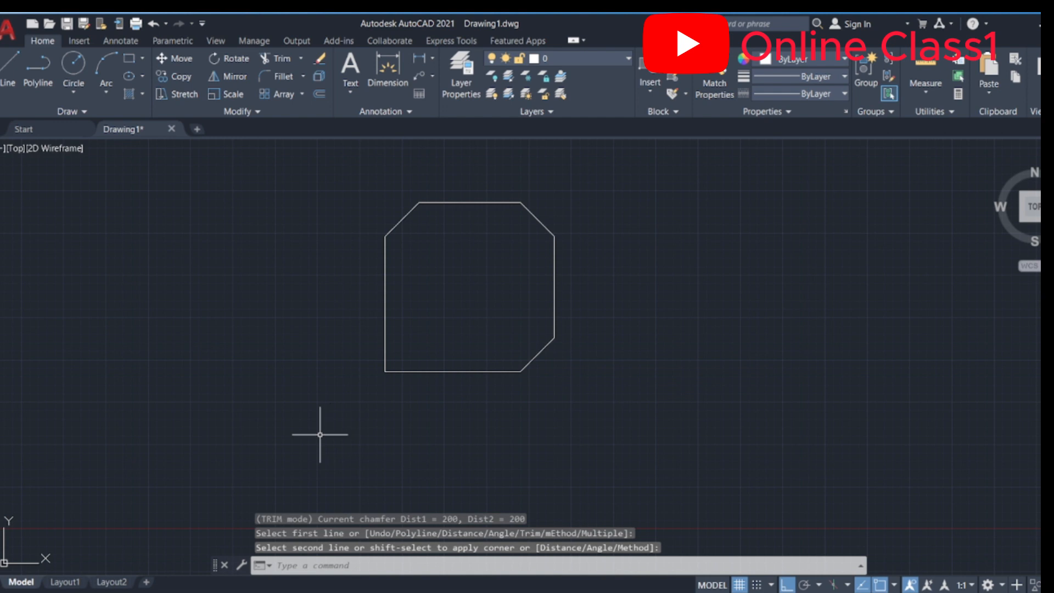
- Chamfer the remaining lower-left corner between the left and bottom sides, and leave the Chamfer command
right_click(285, 364)
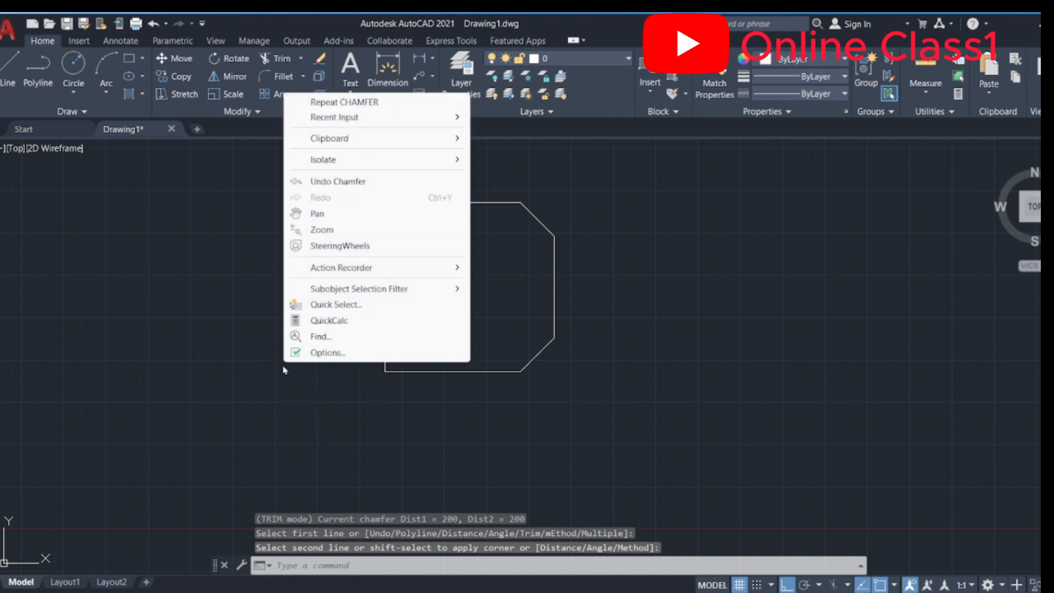
left_click(336, 103)
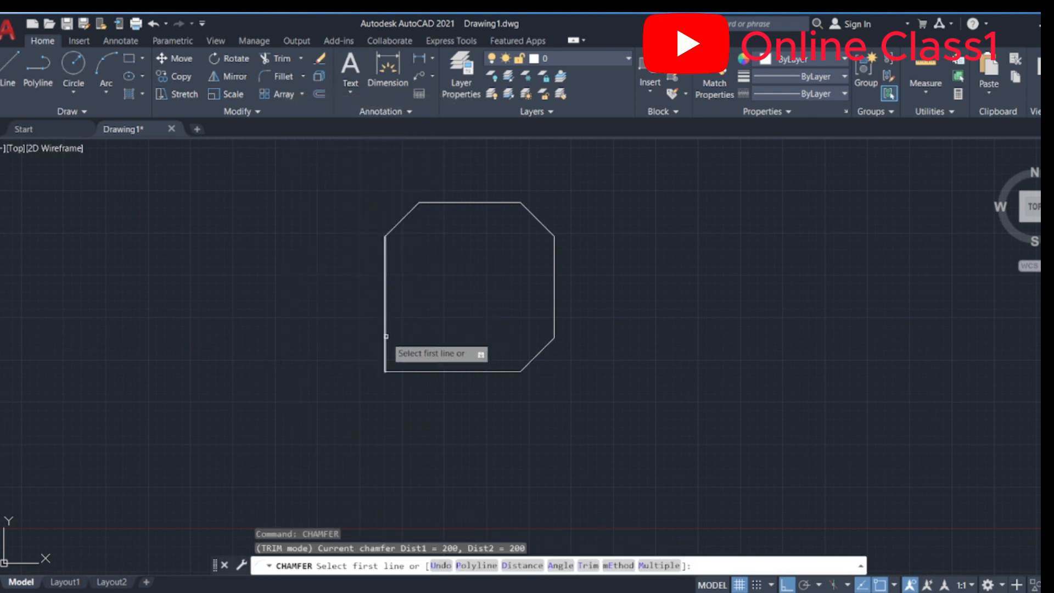
left_click(386, 336)
left_click(420, 372)
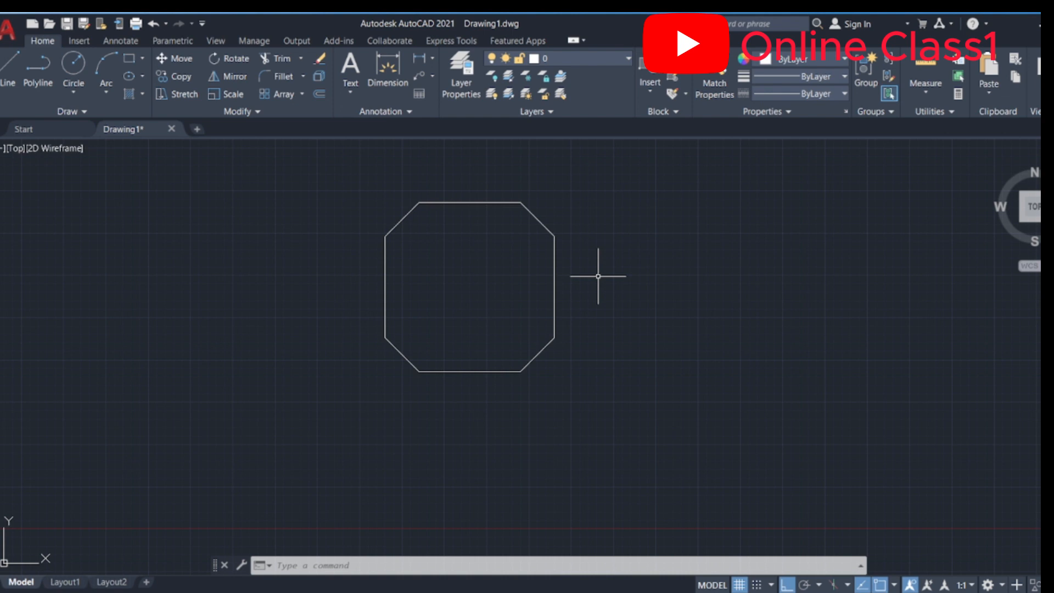
key("Return")
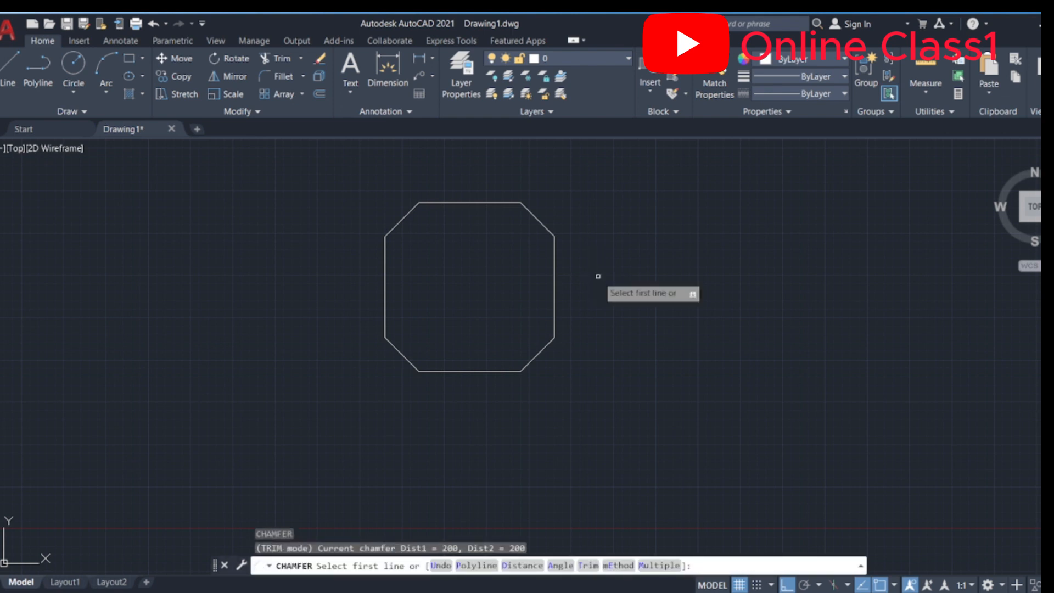
key("Escape")
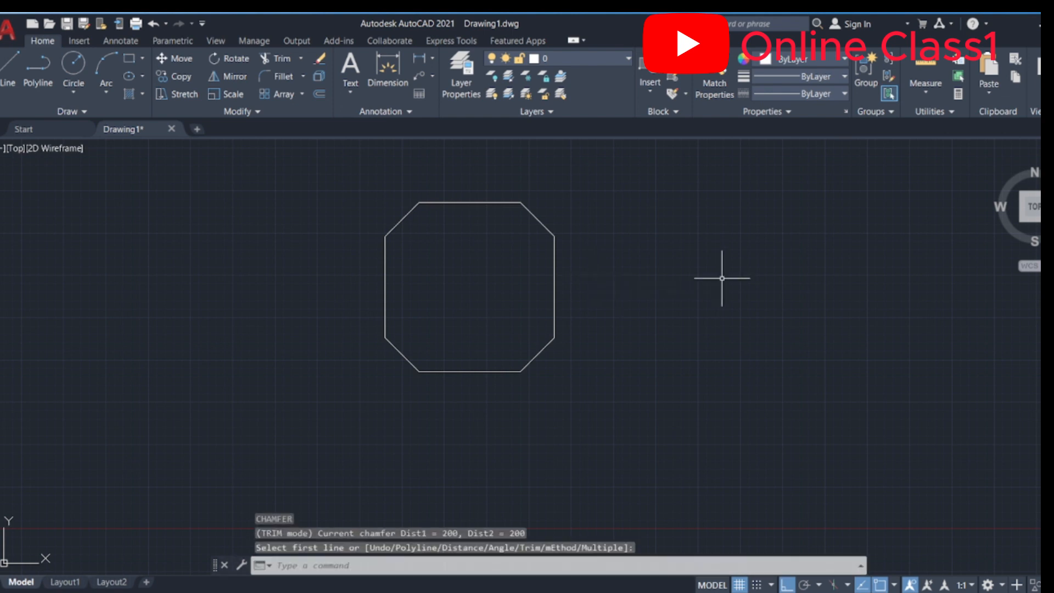
- Draw a second square with 1000-unit sides beside the chamfered one, using the Line command
middle_click_drag(722, 278, 403, 302)
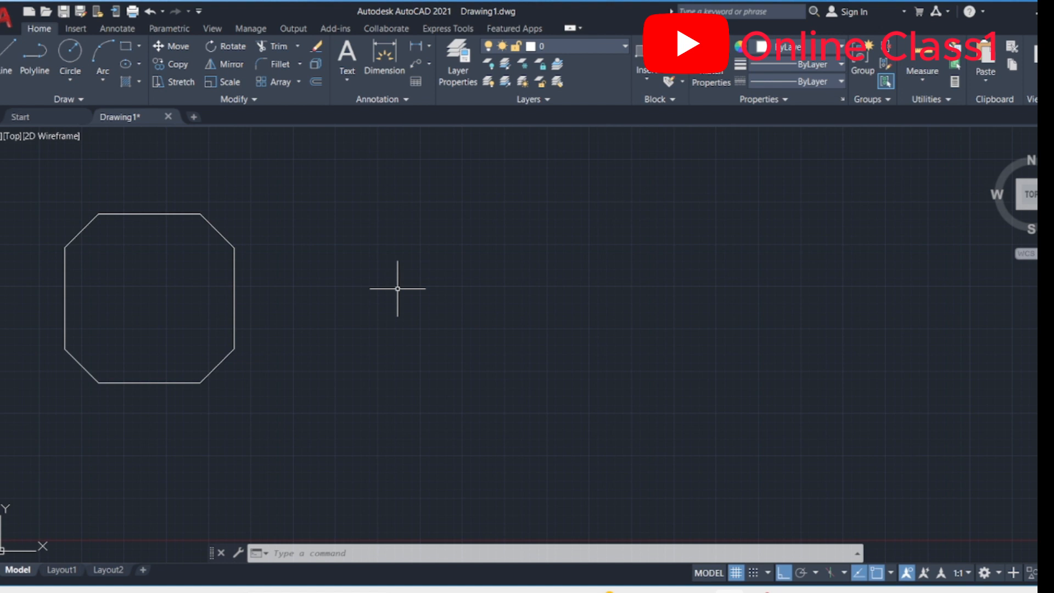
left_click(300, 65)
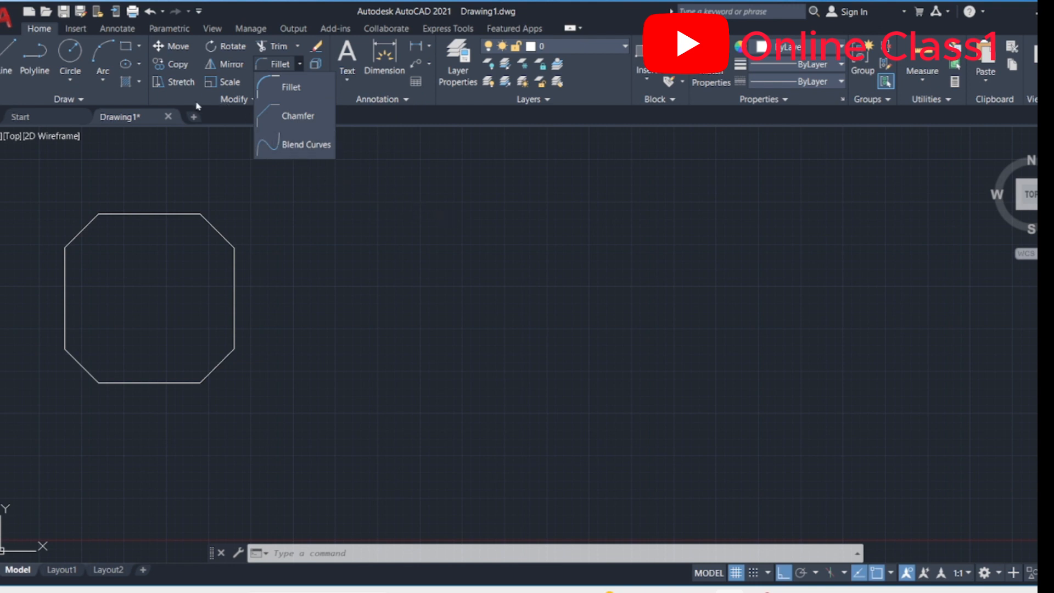
left_click(12, 55)
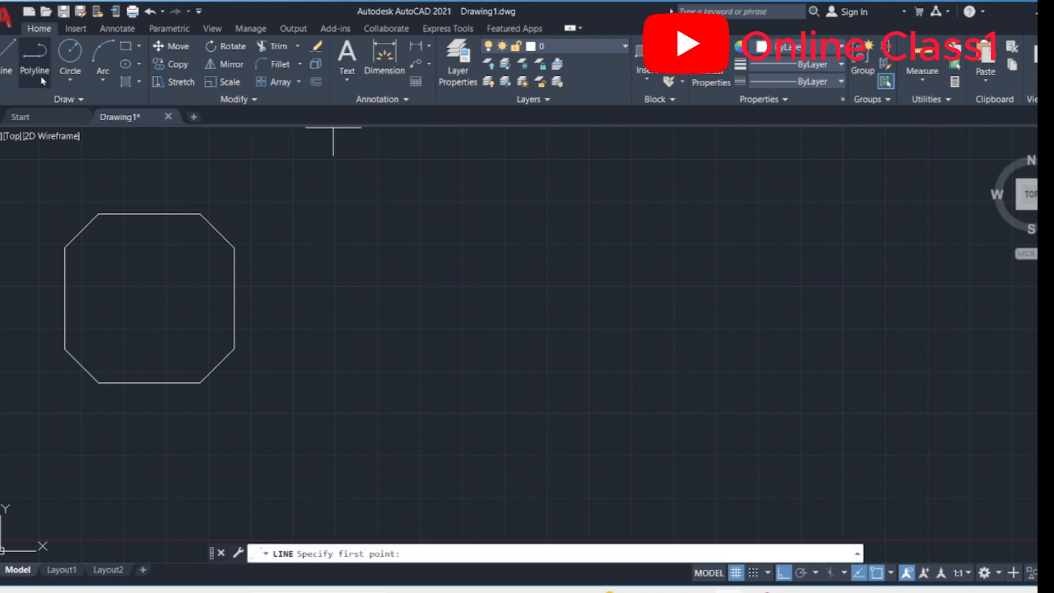
left_click(378, 200)
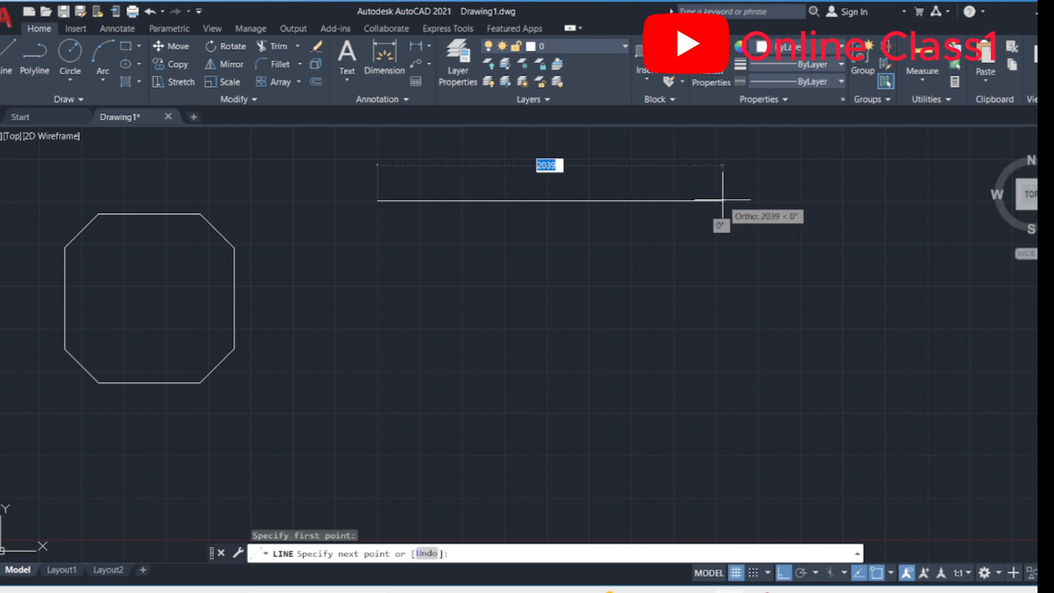
type("1000")
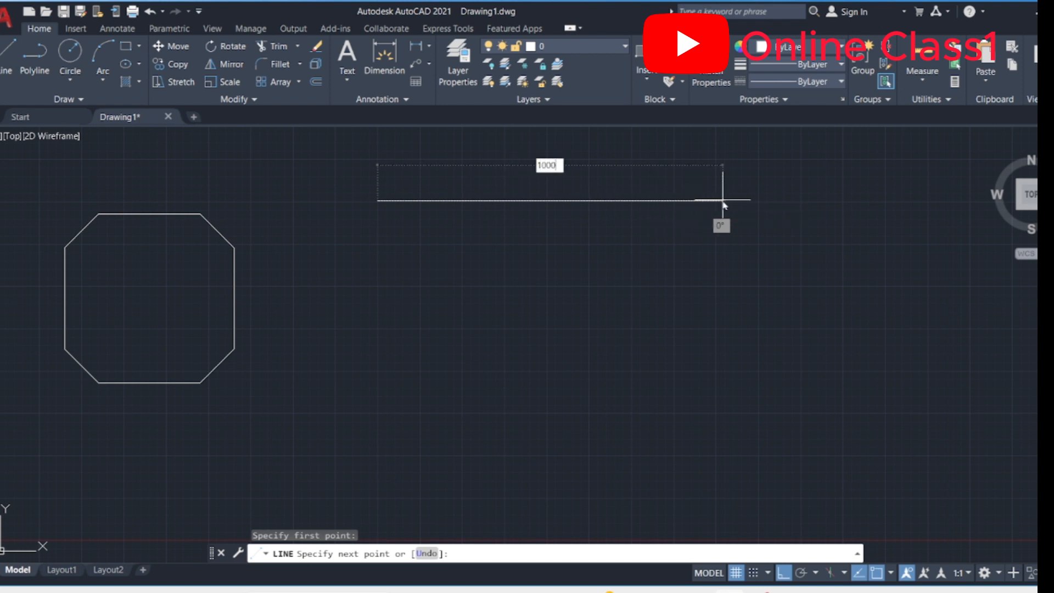
key("Return")
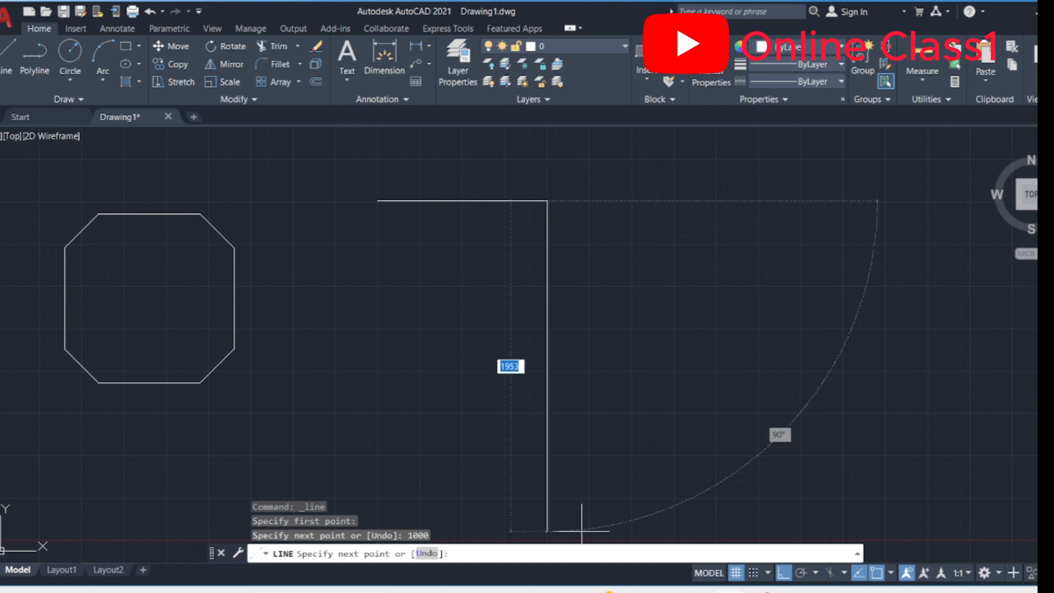
type("1000")
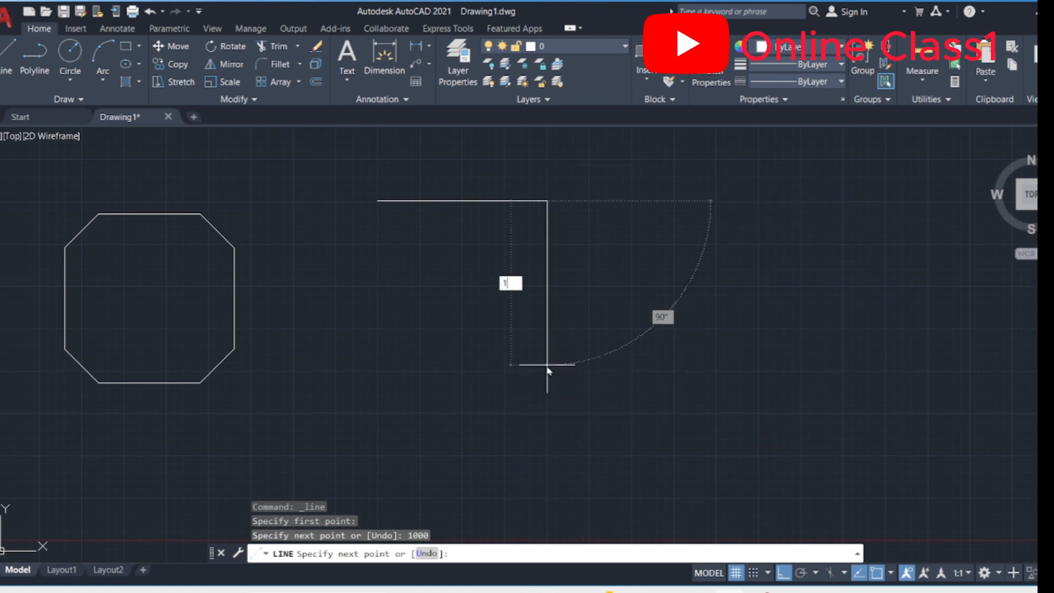
key("Return")
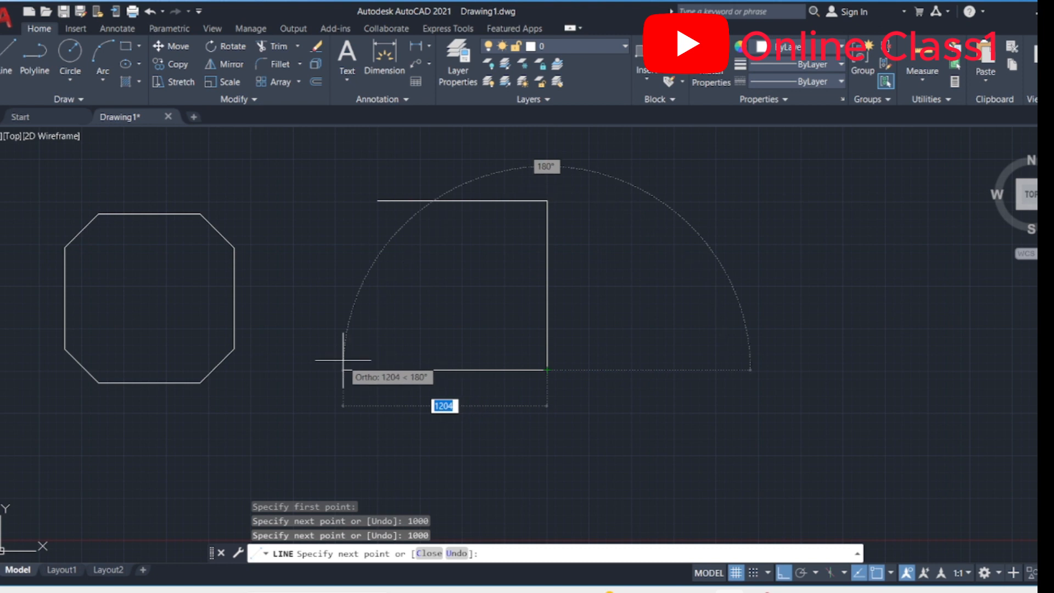
type("1000")
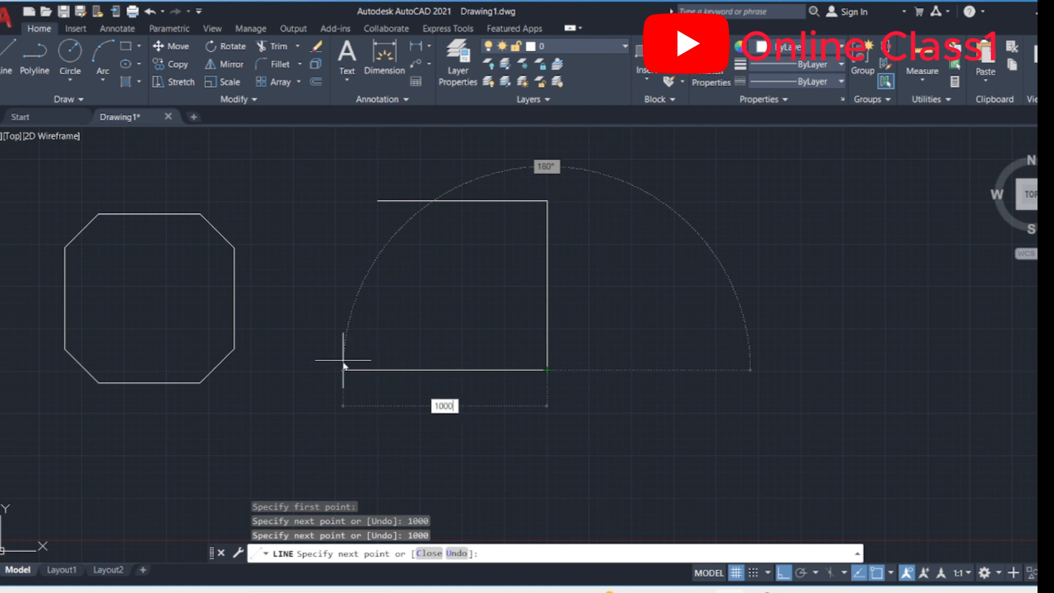
key("Return")
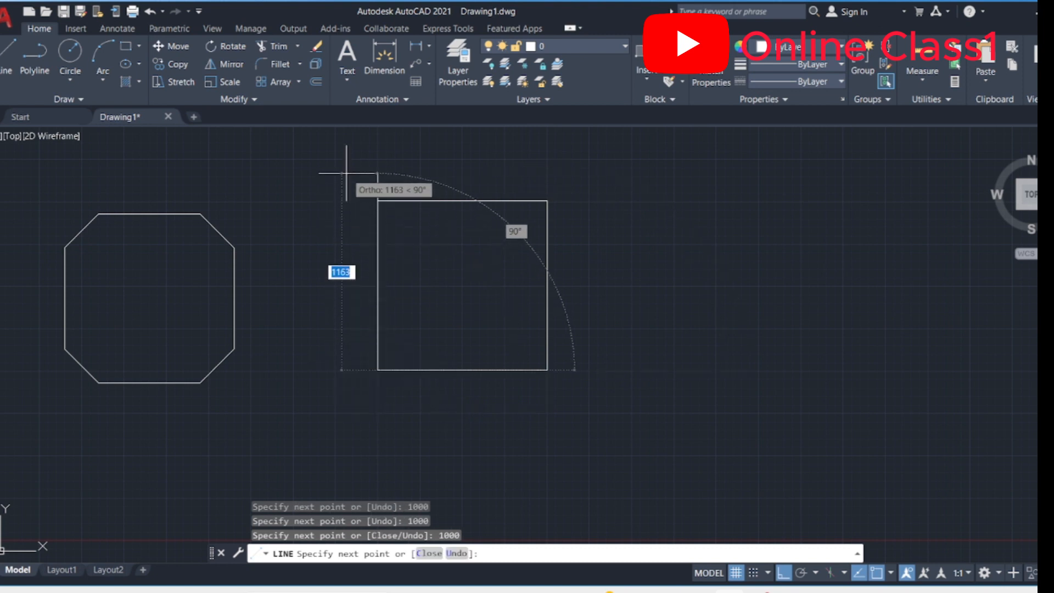
type("1000")
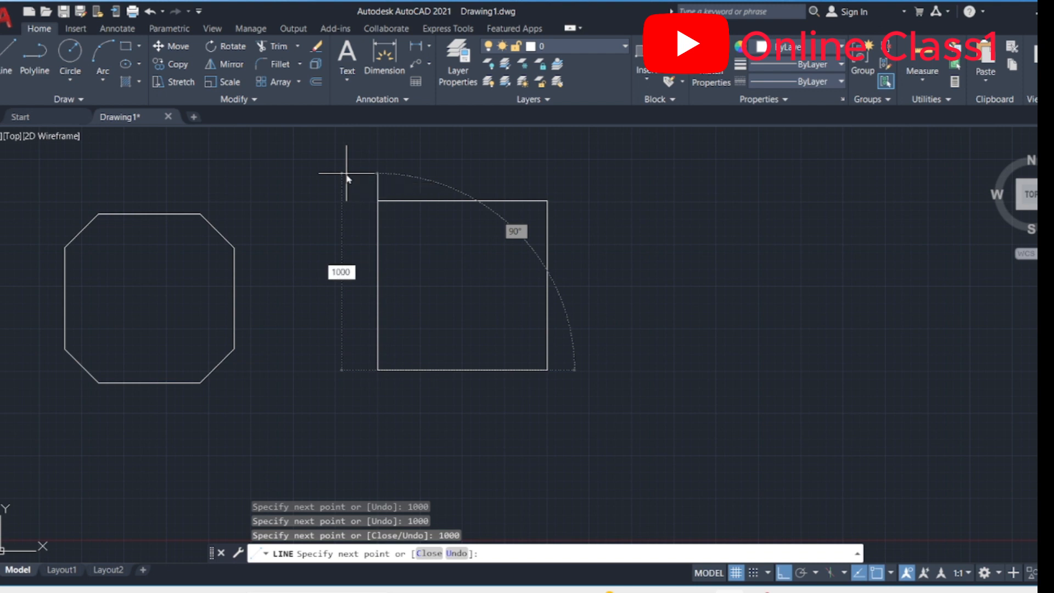
key("Return")
key("Return")
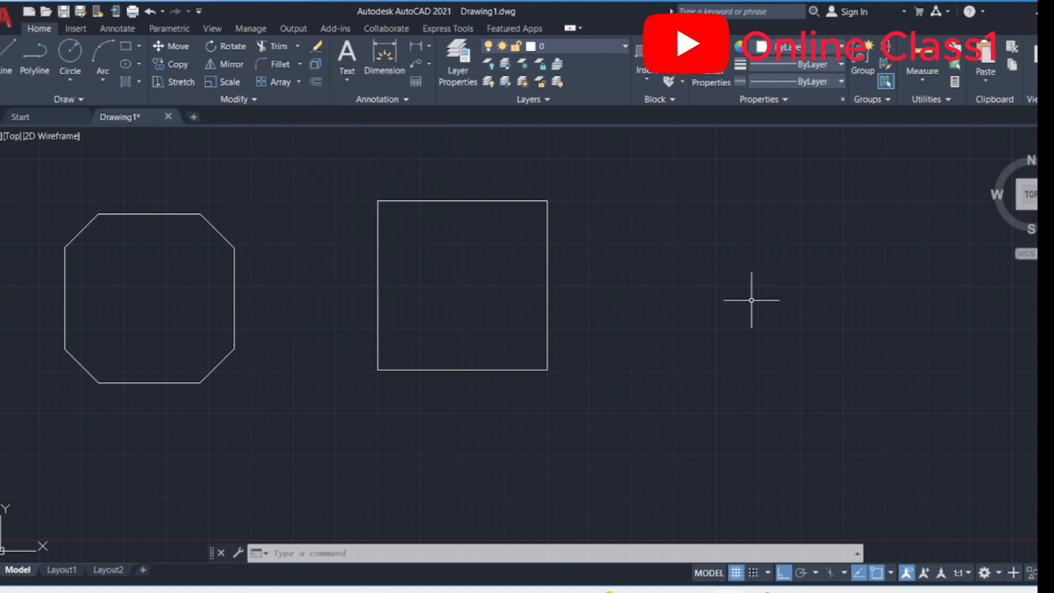
- Fillet the new square's upper-left corner between the top and left sides with a radius of 200
type("F")
key("Return")
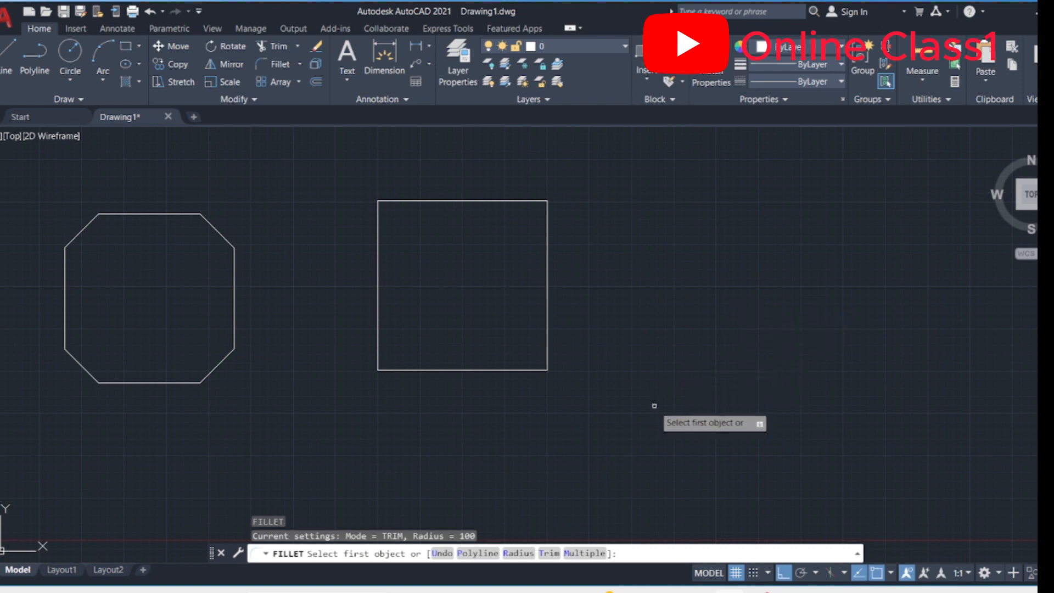
left_click(518, 553)
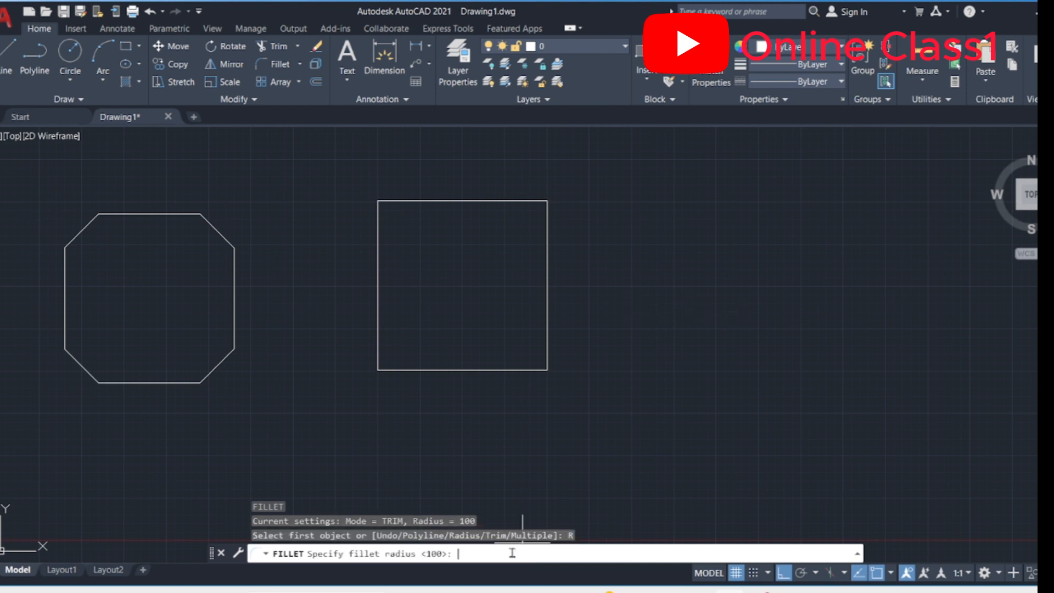
type("200")
key("Return")
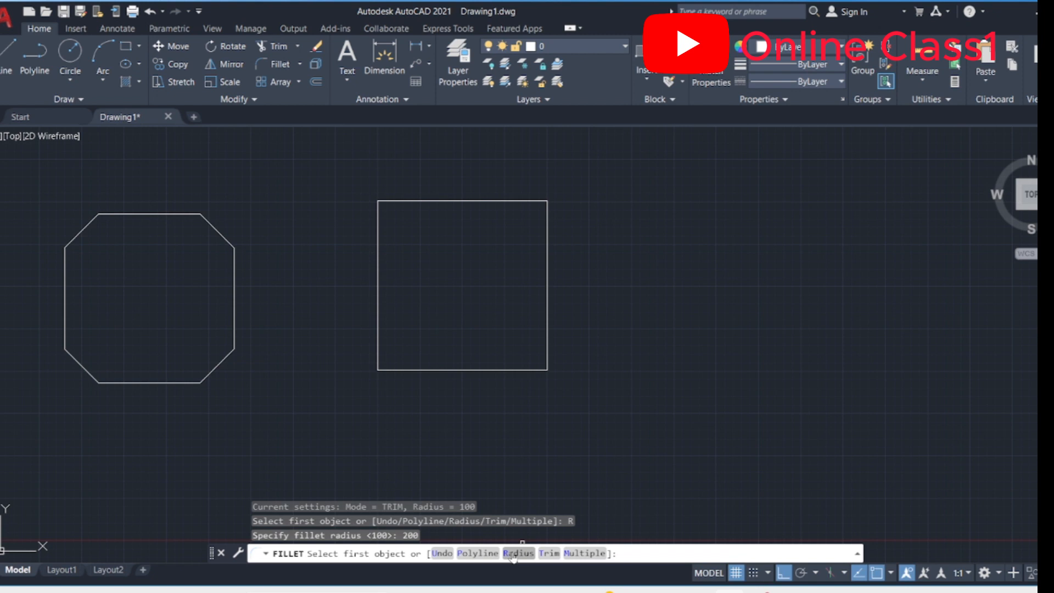
left_click(401, 199)
left_click(377, 237)
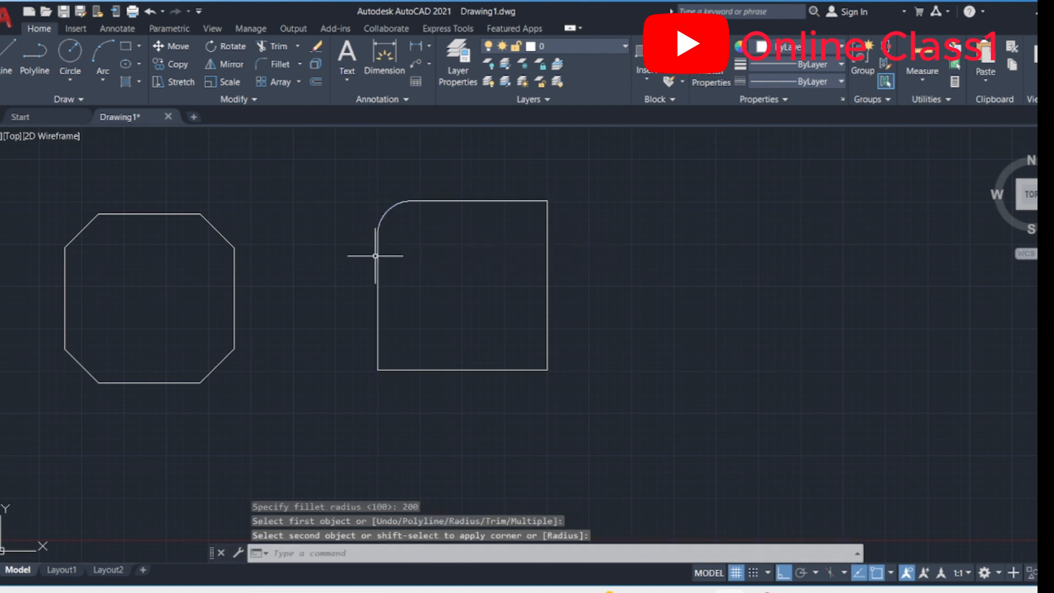
- Repeat the Fillet command on the second square's upper-right corner, between the right and top sides
right_click(685, 230)
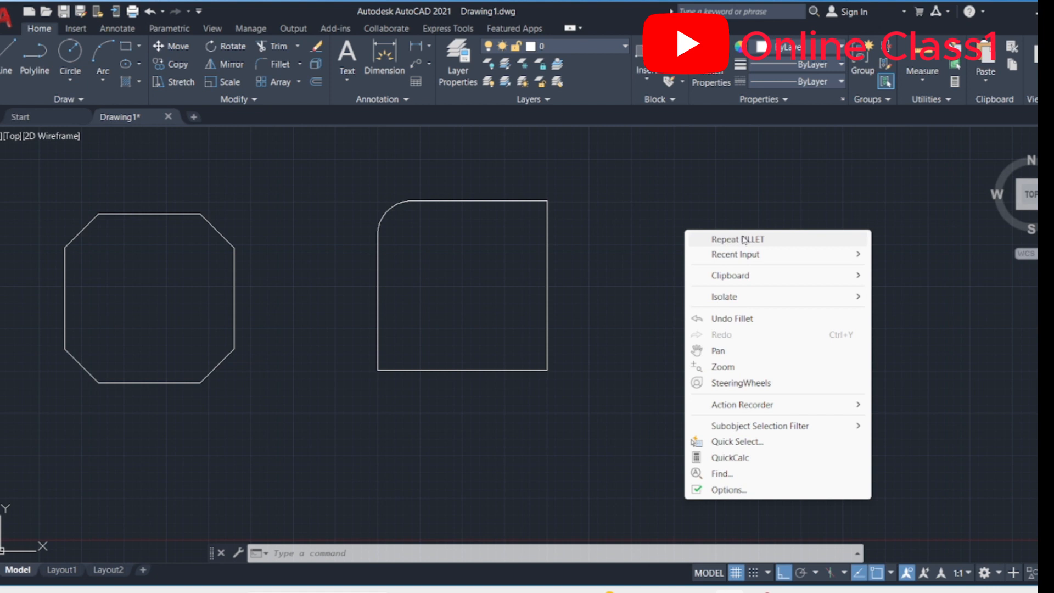
left_click(744, 240)
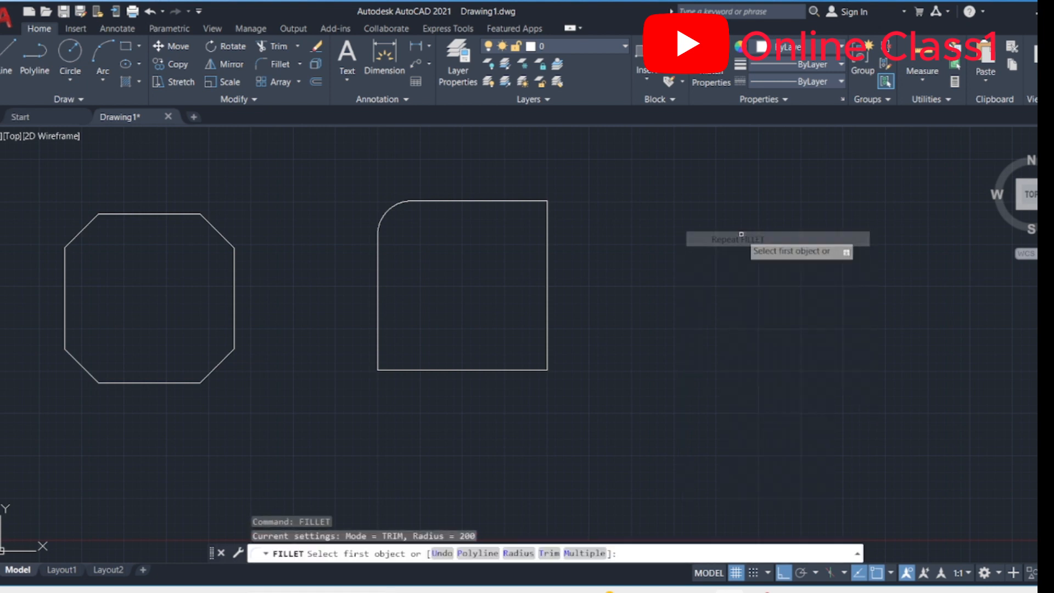
left_click(549, 235)
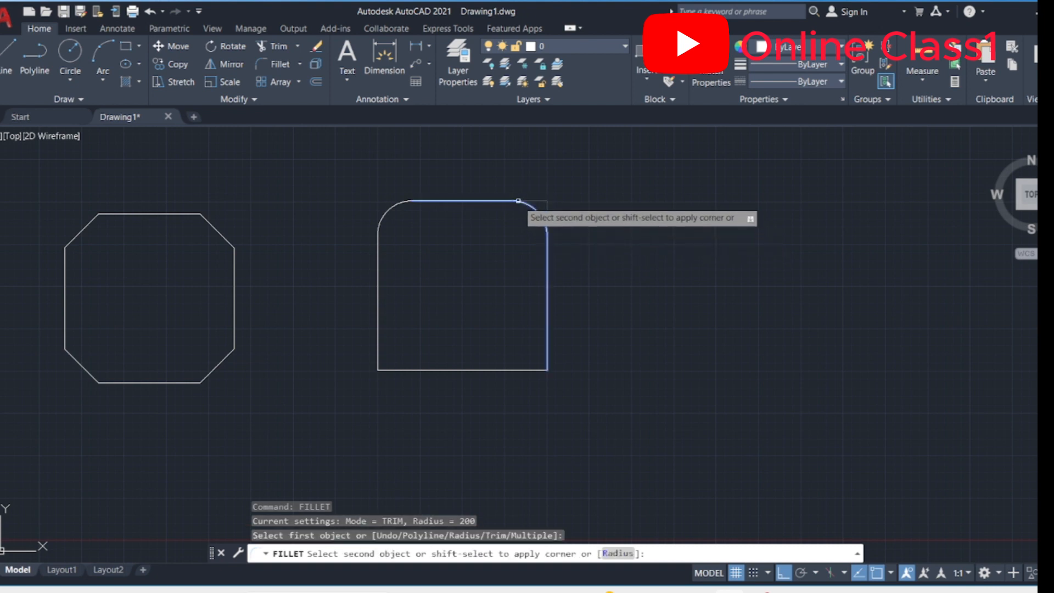
left_click(519, 203)
- Fillet the second square's lower-right corner with the same radius, between the right and bottom sides
right_click(697, 255)
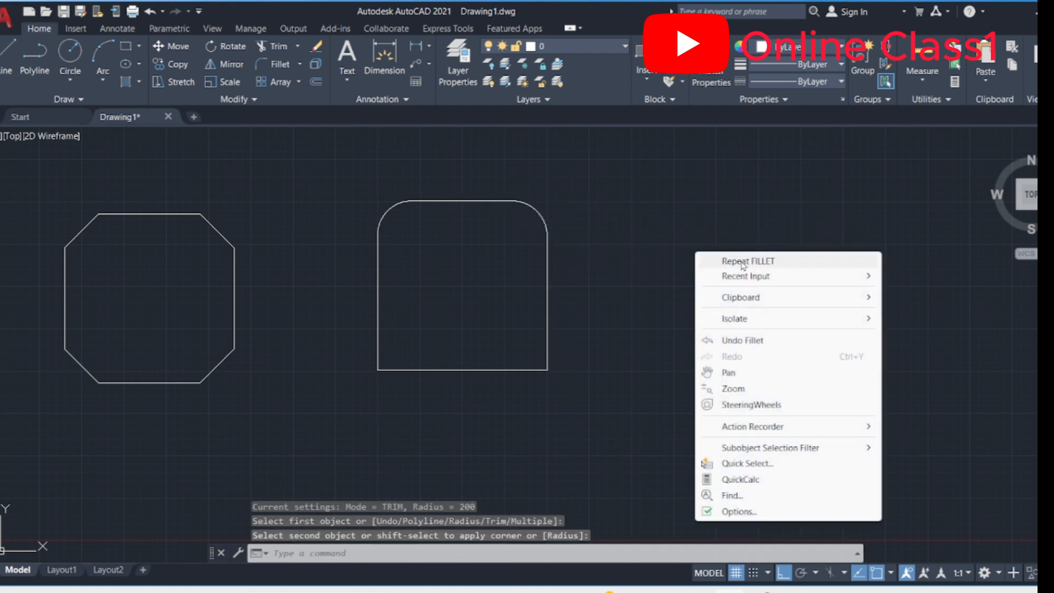
left_click(705, 263)
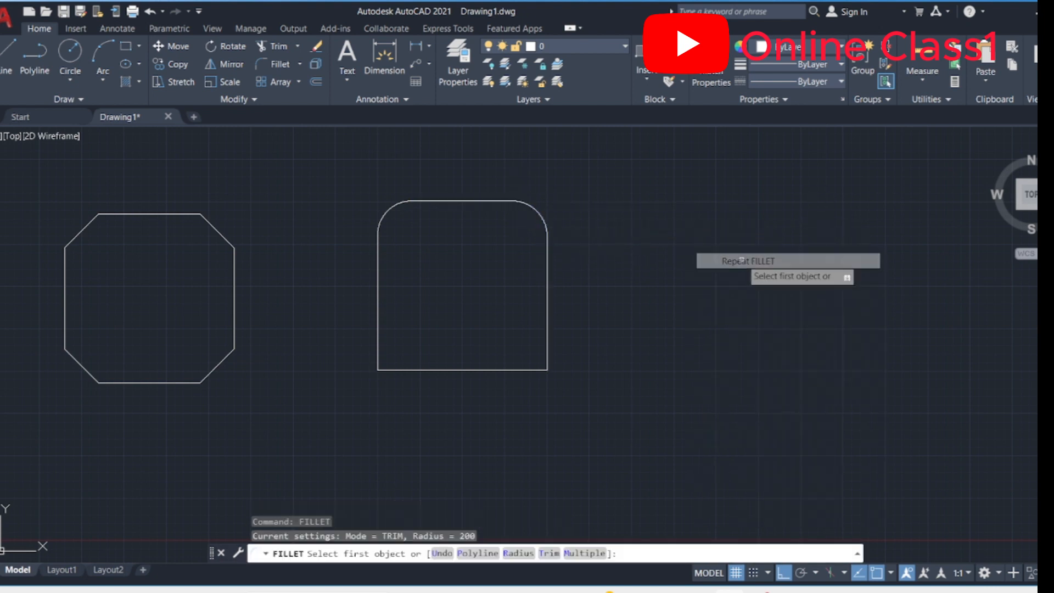
left_click(550, 339)
left_click(529, 370)
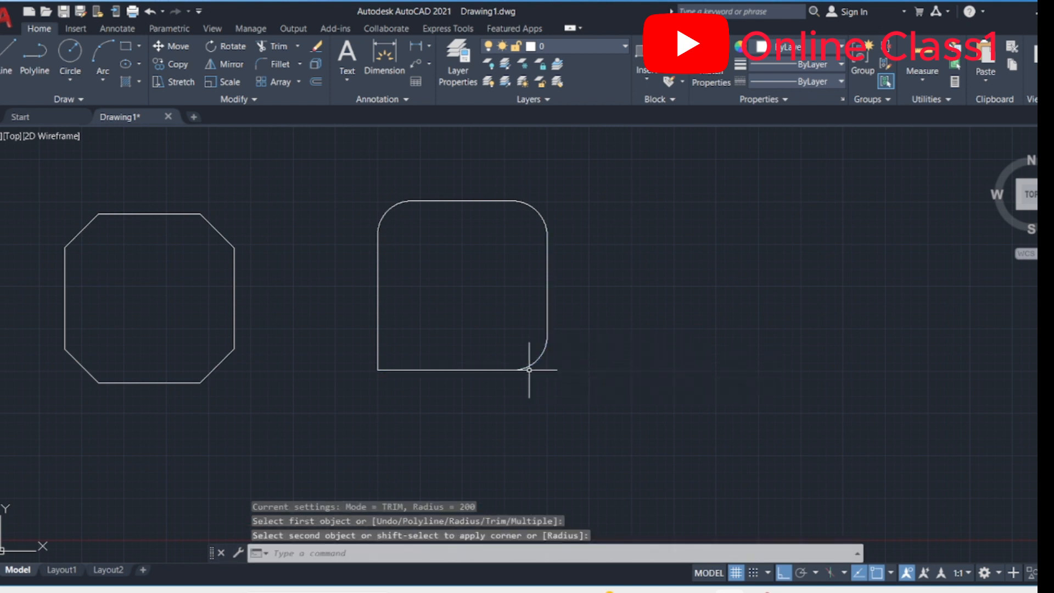
- Fillet the remaining lower-left corner of the second square, between the left and bottom sides
right_click(701, 298)
left_click(708, 308)
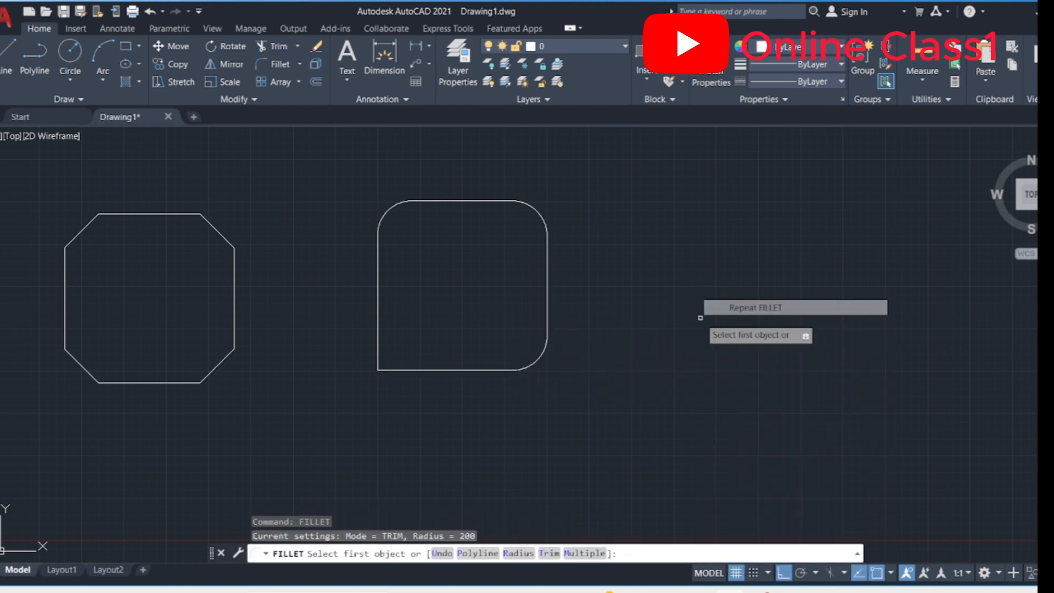
left_click(379, 312)
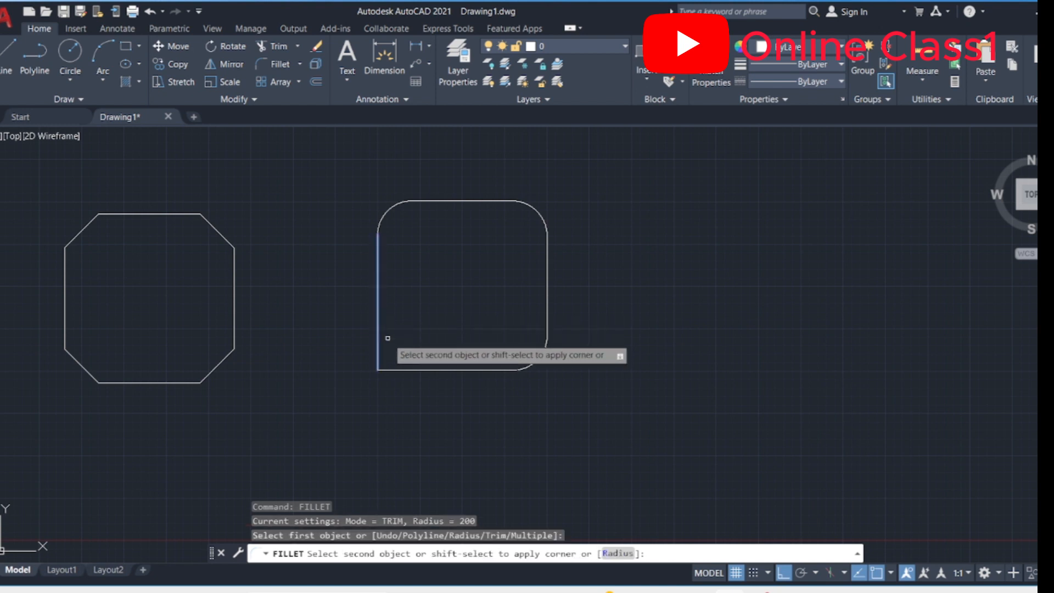
left_click(417, 370)
right_click(752, 242)
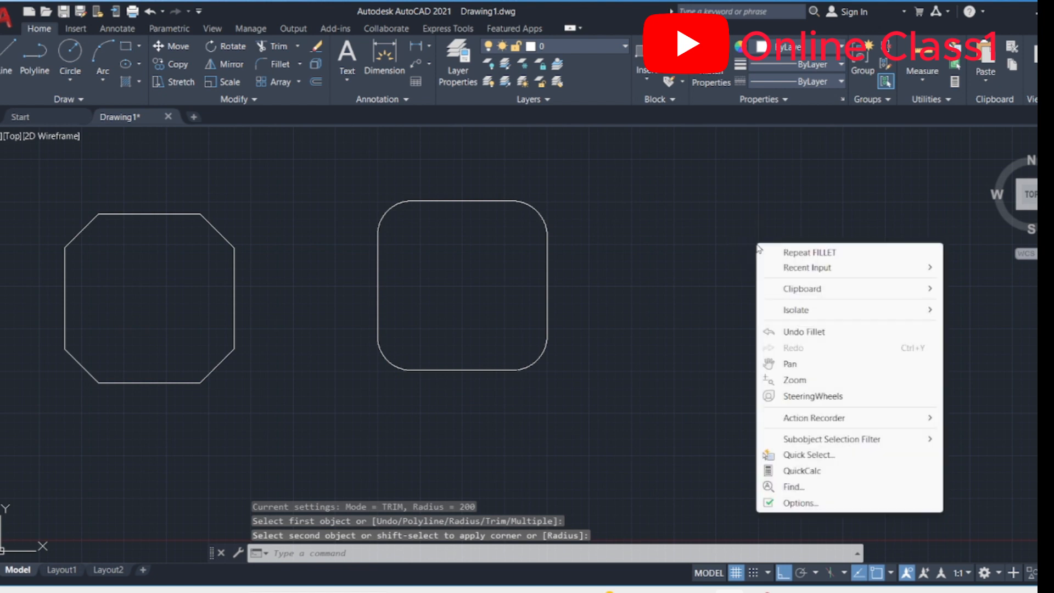
left_click(677, 216)
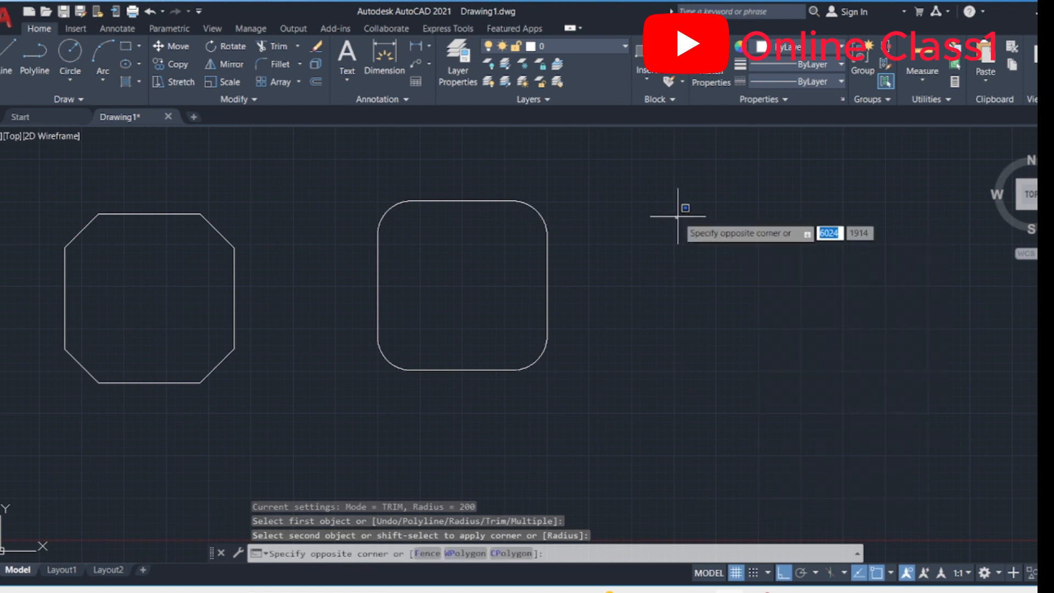
key("Escape")
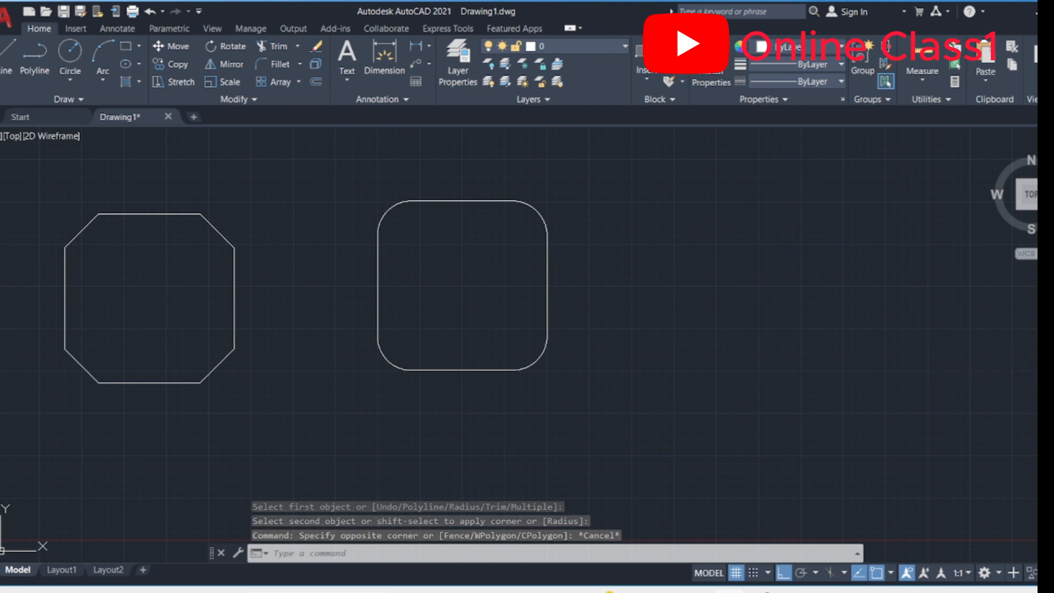
- Draw a plain rectangle with the Rectangle command in the free space beside the filleted square, similar in size to it
type("p")
key("Return")
left_click_drag(162, 443, 234, 416)
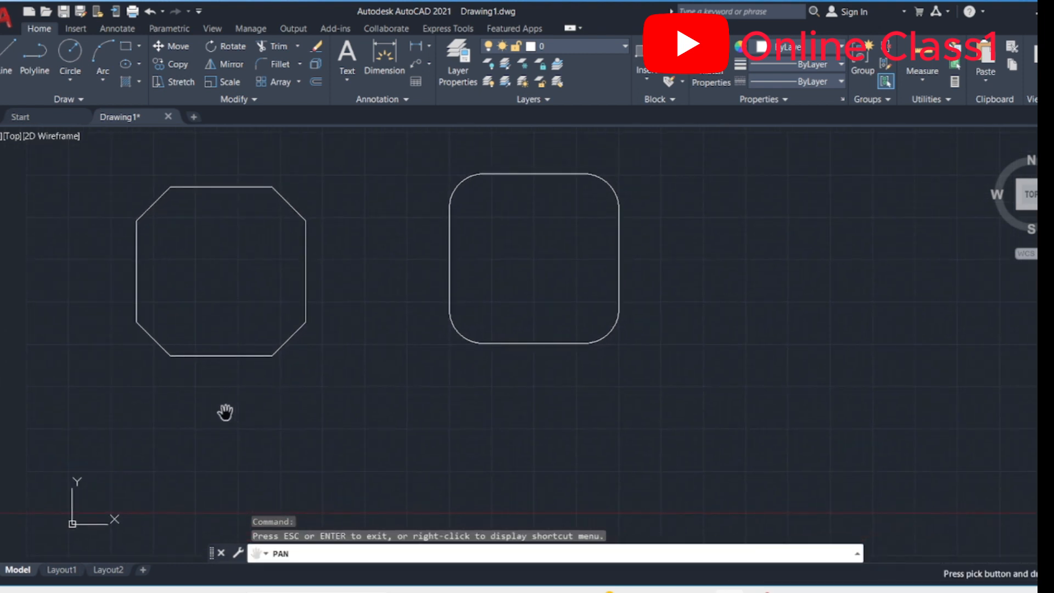
key("Escape")
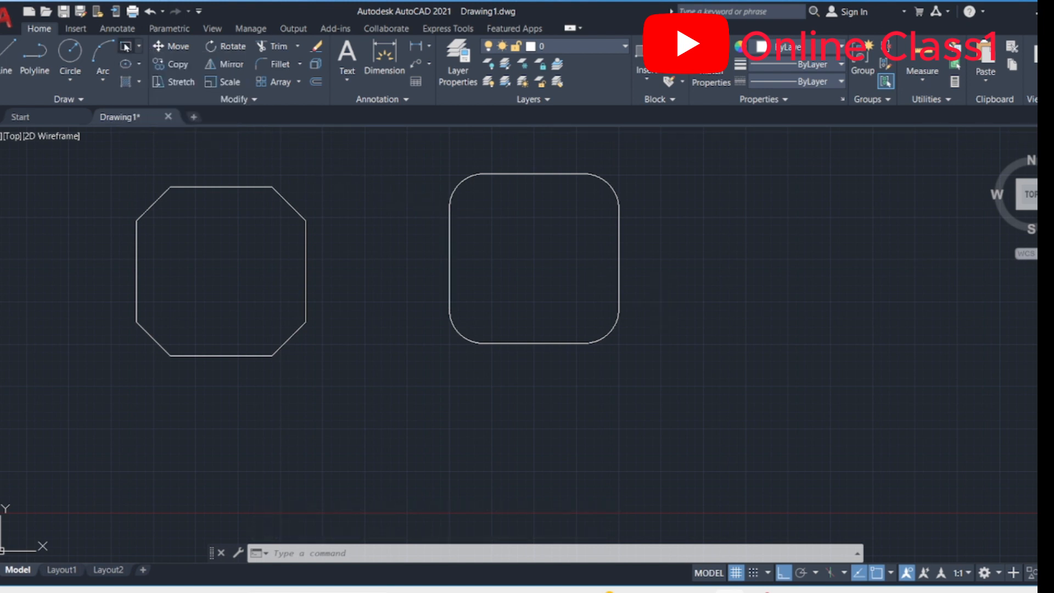
left_click(126, 46)
left_click(713, 189)
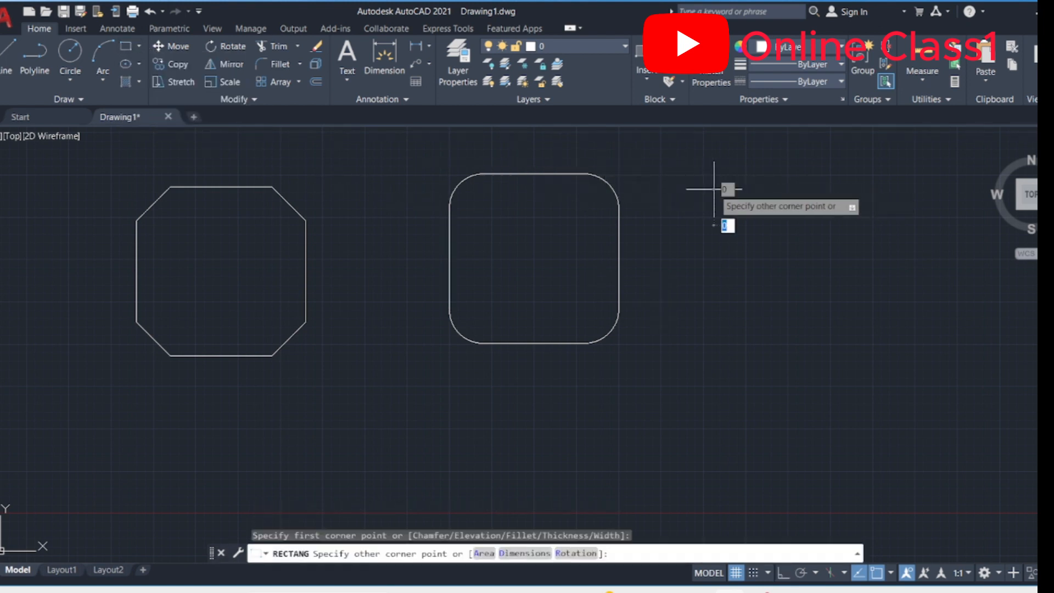
left_click(892, 344)
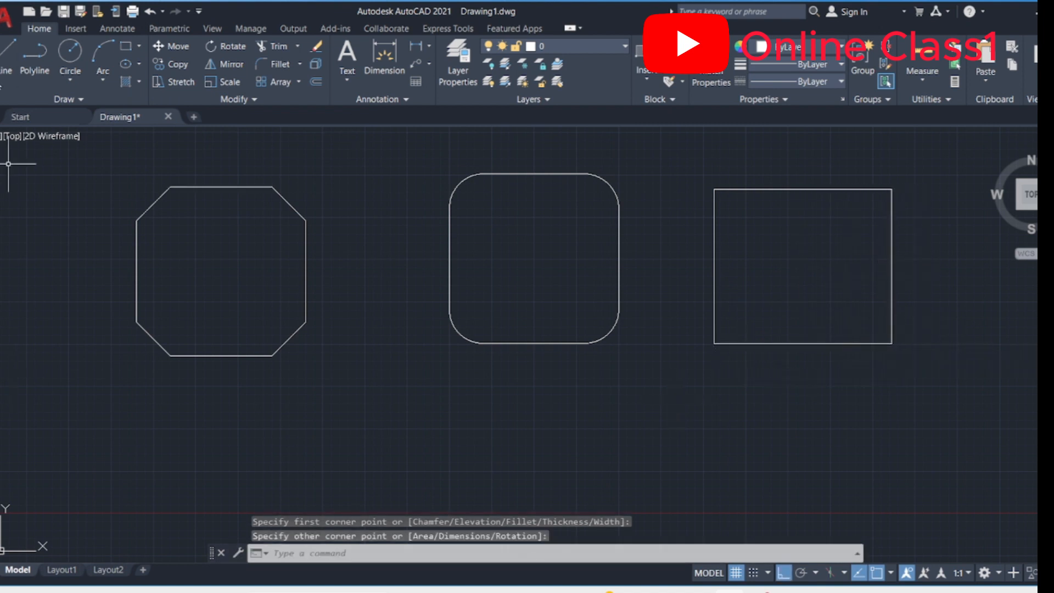
- Select the plain rectangle to examine whether its sides form a single object, and clear the selection
left_click(780, 189)
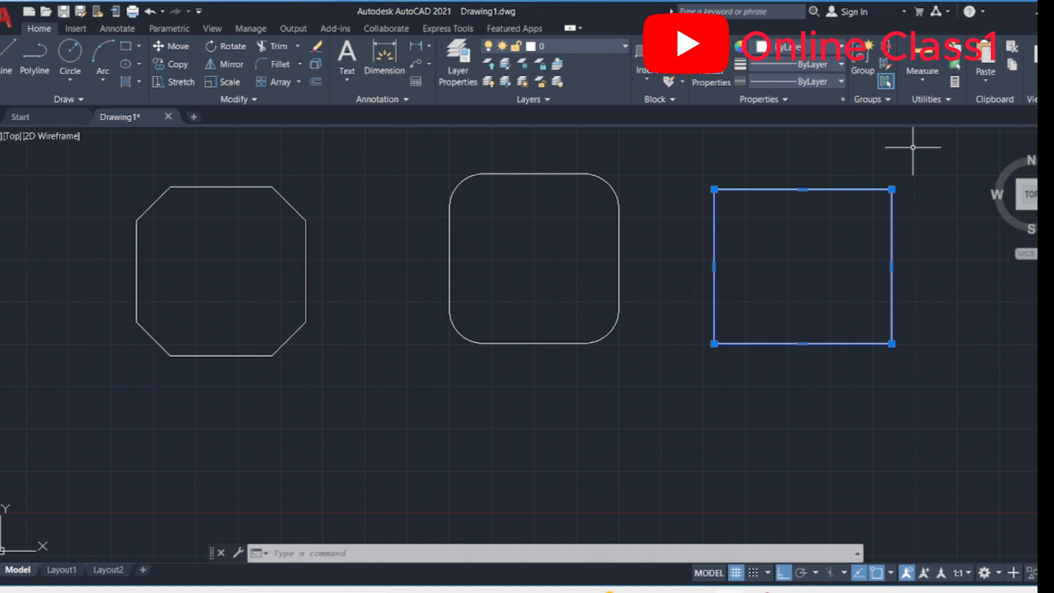
left_click(656, 391)
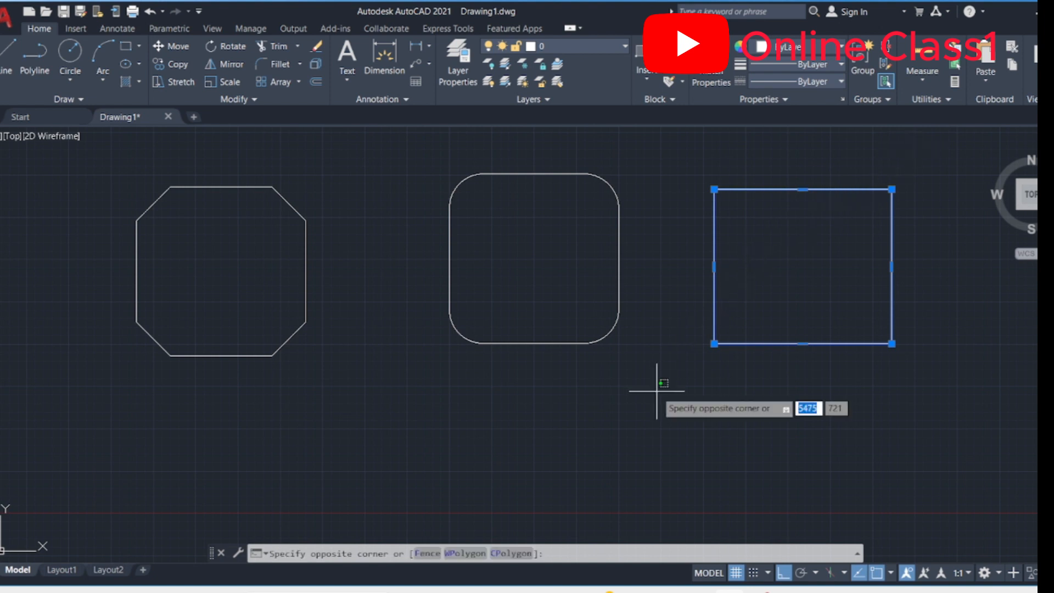
key("Escape")
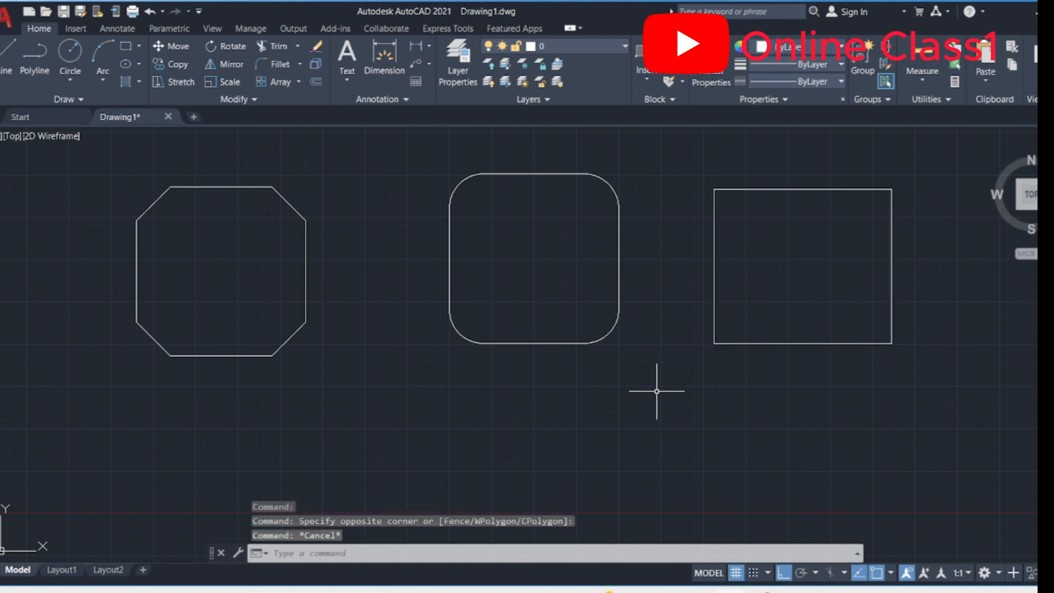
- Explode the plain rectangle beside the filleted square and check its four sides by selecting them individually
left_click(829, 189)
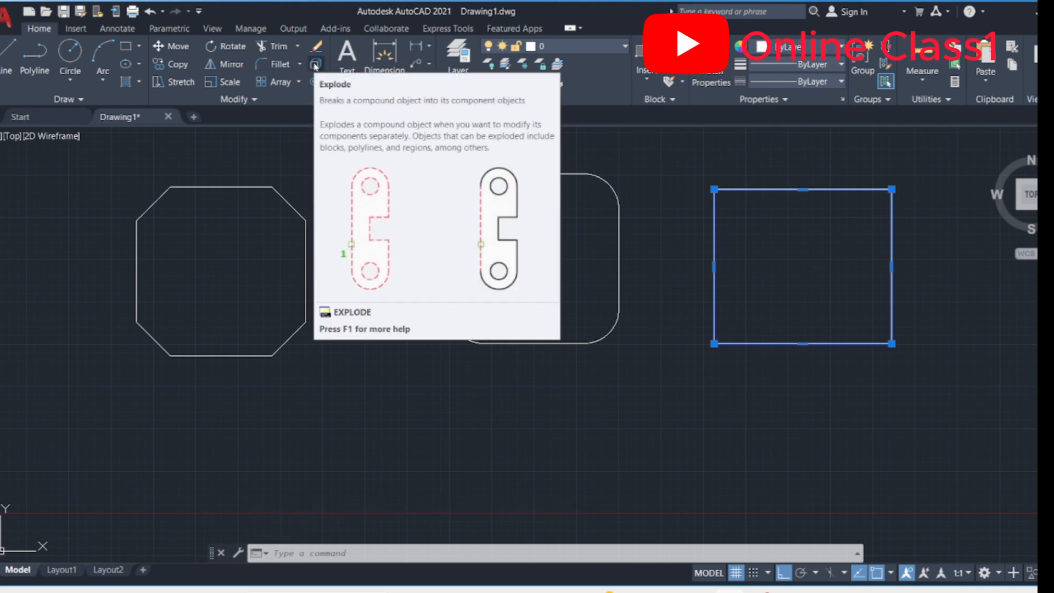
left_click(315, 65)
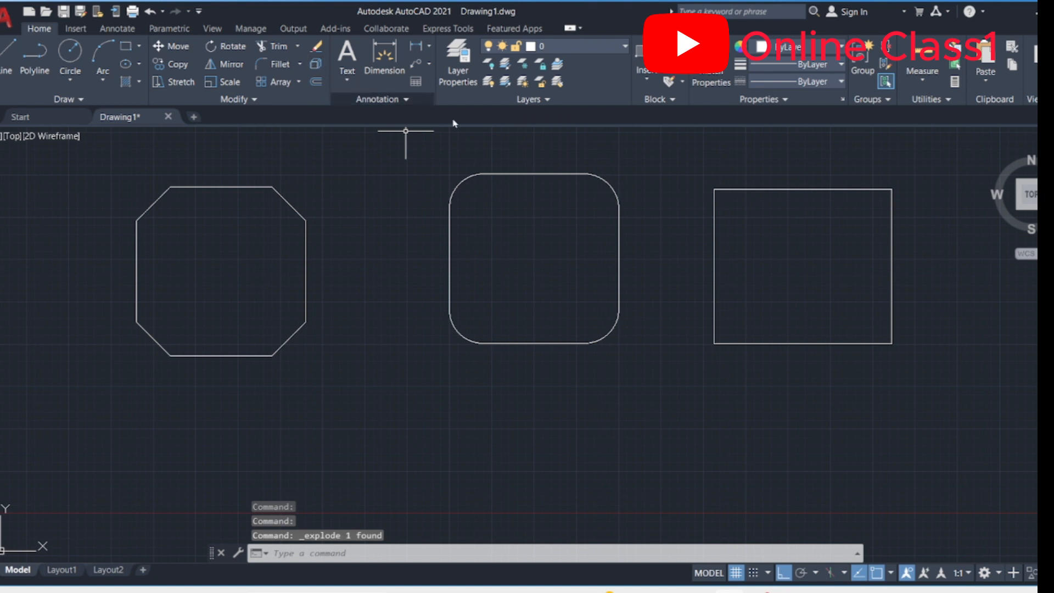
left_click(786, 189)
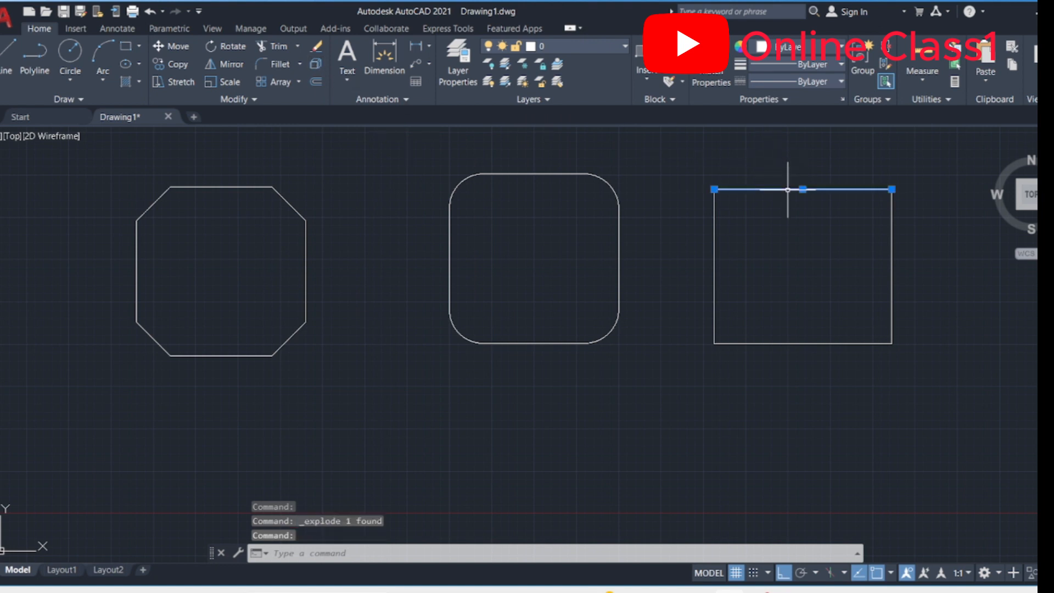
left_click(715, 268)
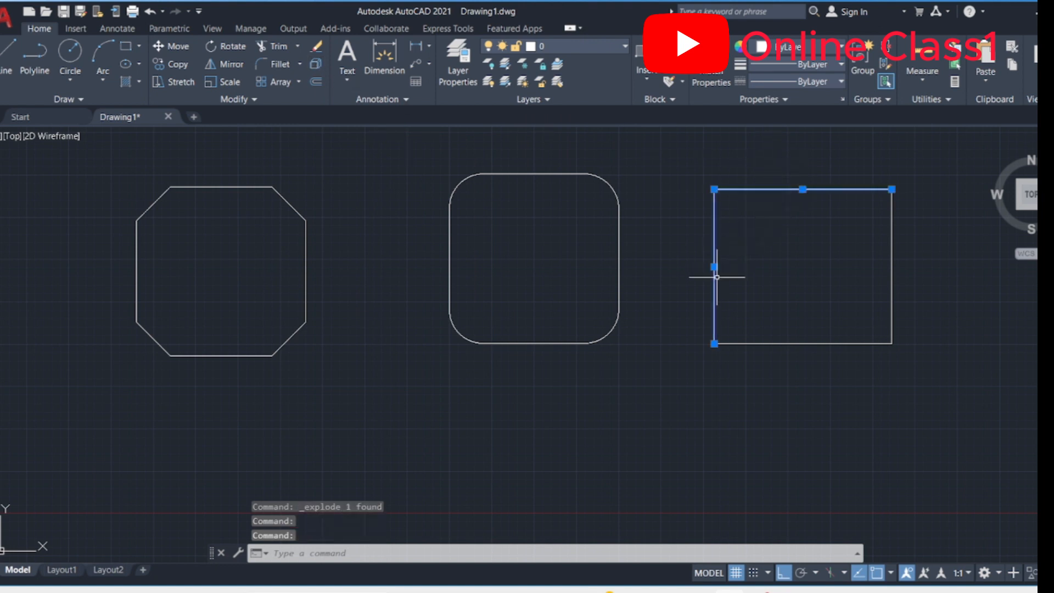
left_click(820, 344)
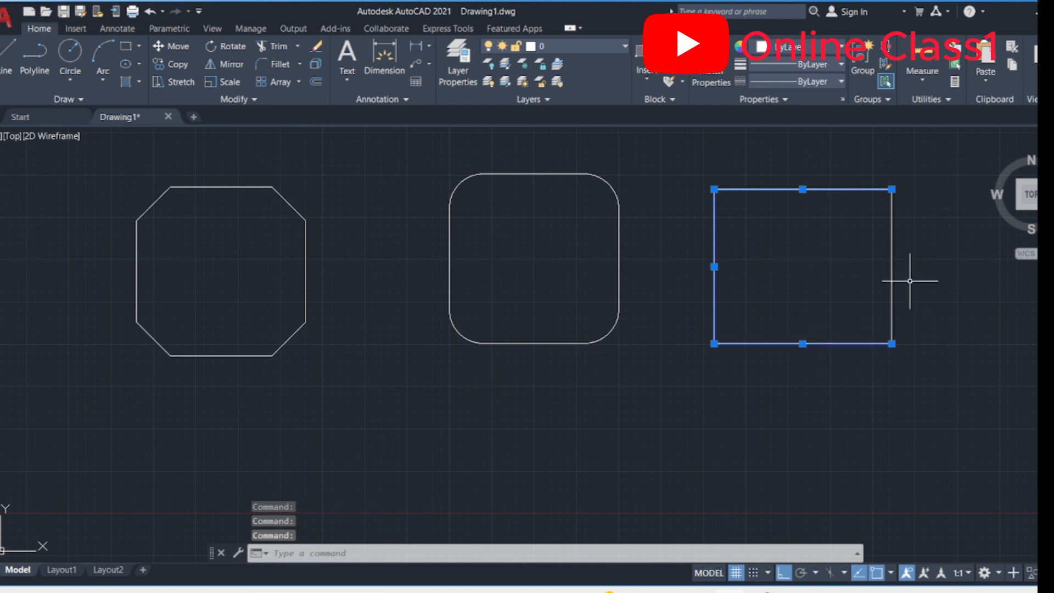
left_click(893, 291)
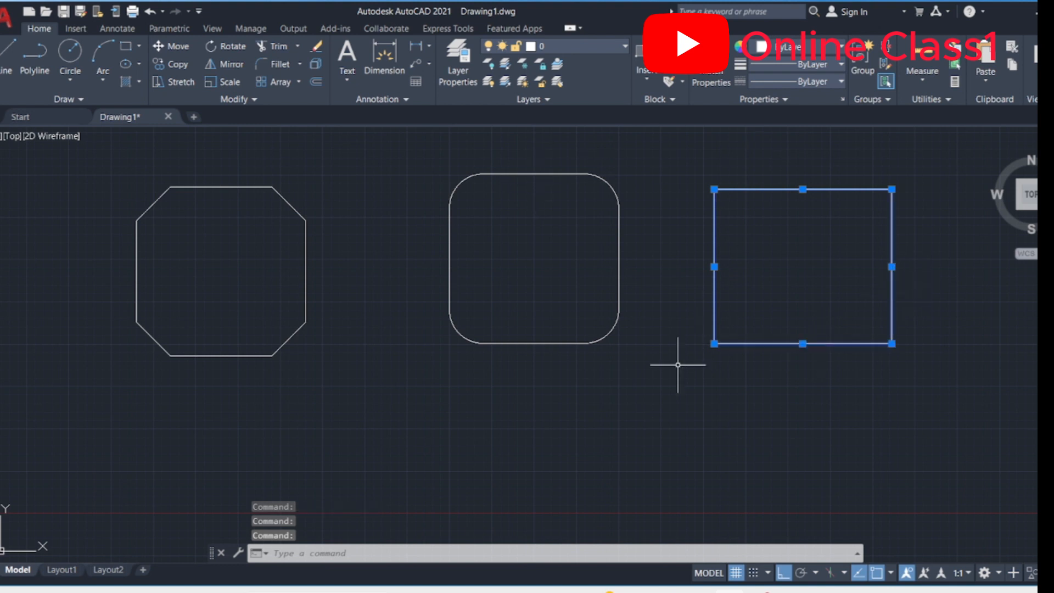
key("Escape")
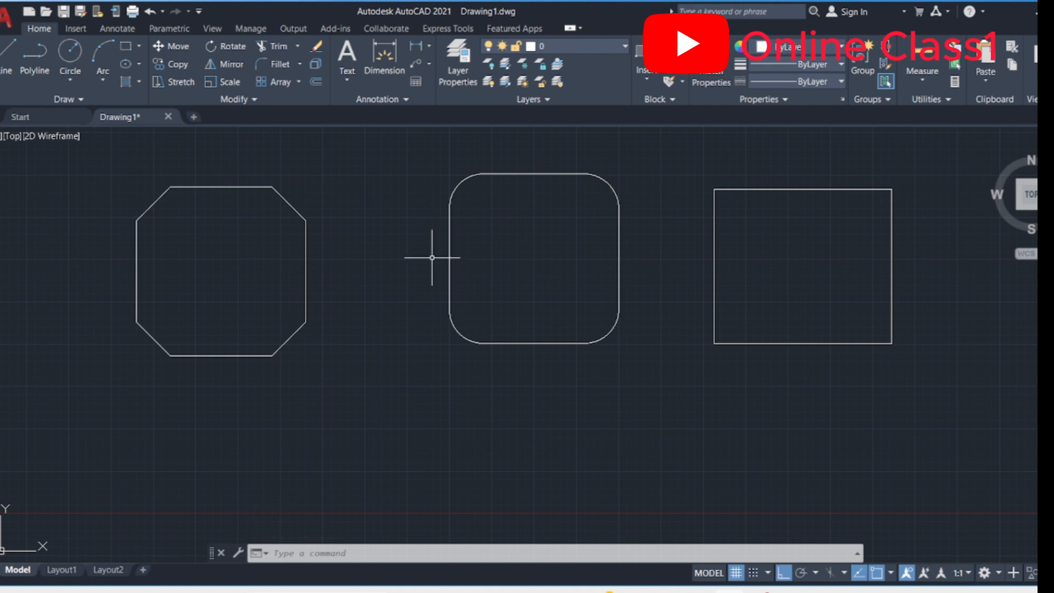
- Draw another plain rectangle about 1125 units wide in the free space between the Y axis and the chamfered square
scroll(661, 273, "down", 4)
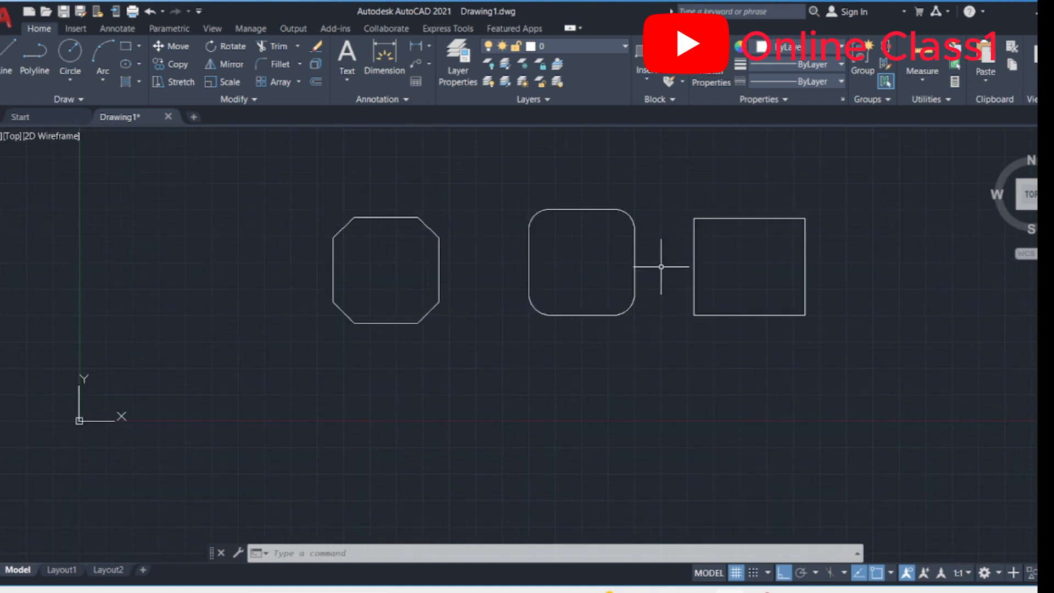
scroll(661, 272, "up", 2)
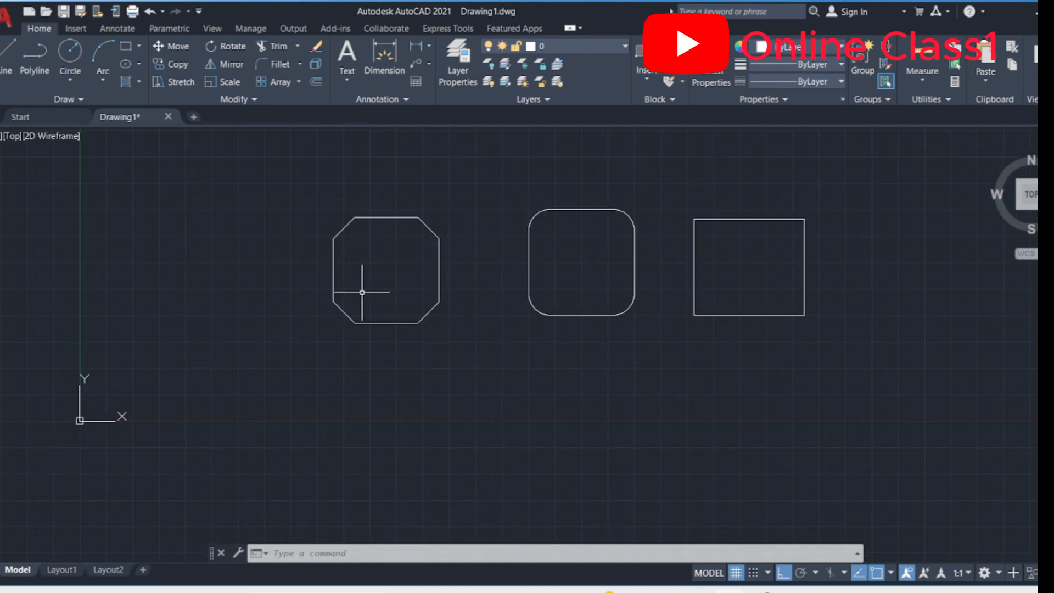
left_click(126, 46)
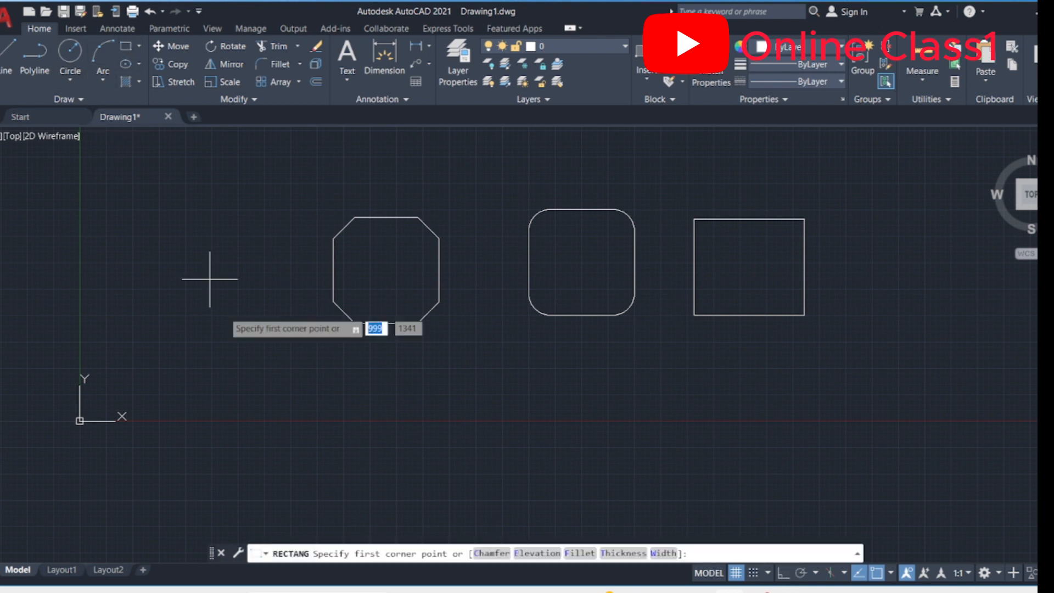
left_click(158, 220)
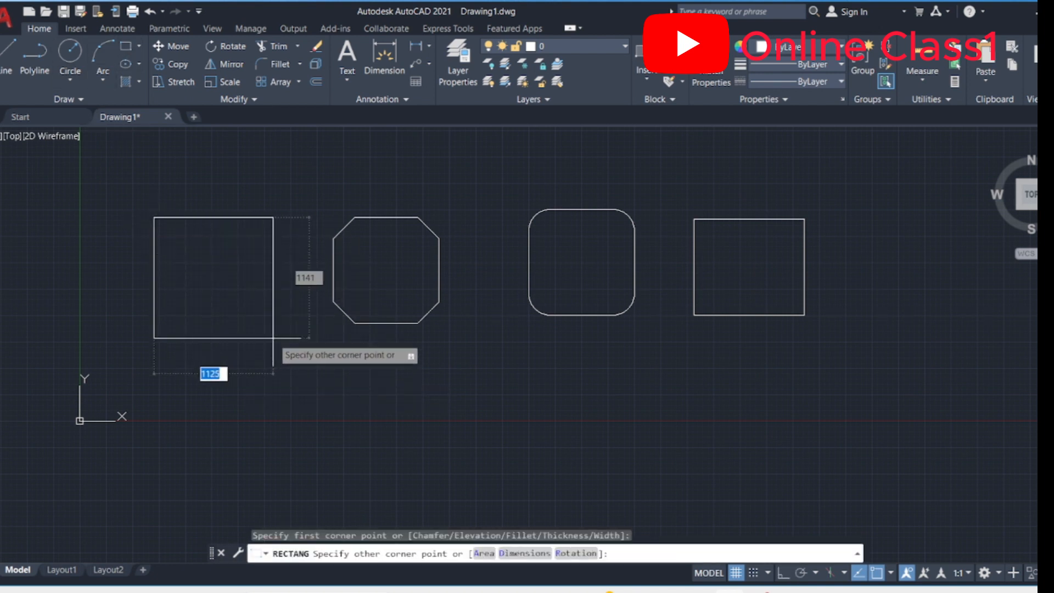
left_click(274, 333)
- Explode the new rectangle beside the chamfered square and check its four sides by selecting them individually
left_click(230, 220)
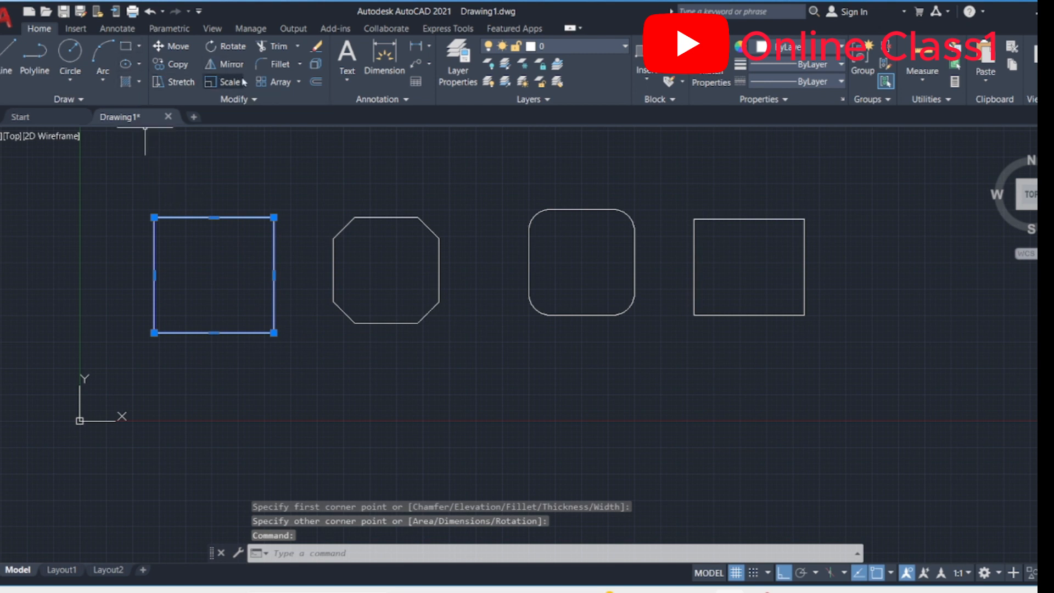
left_click(316, 64)
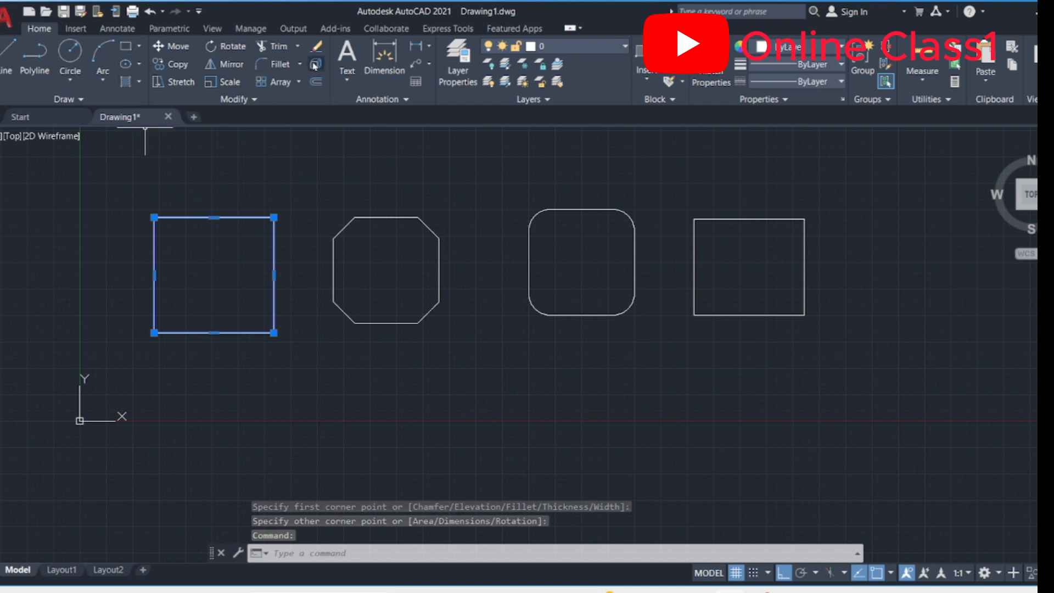
left_click(241, 217)
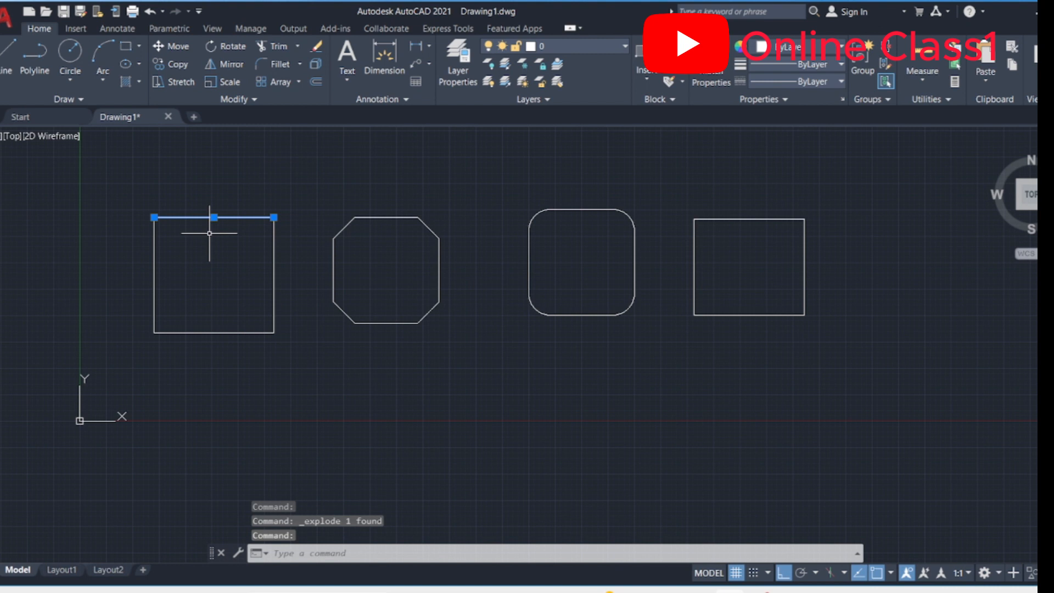
left_click(155, 263)
left_click(276, 269)
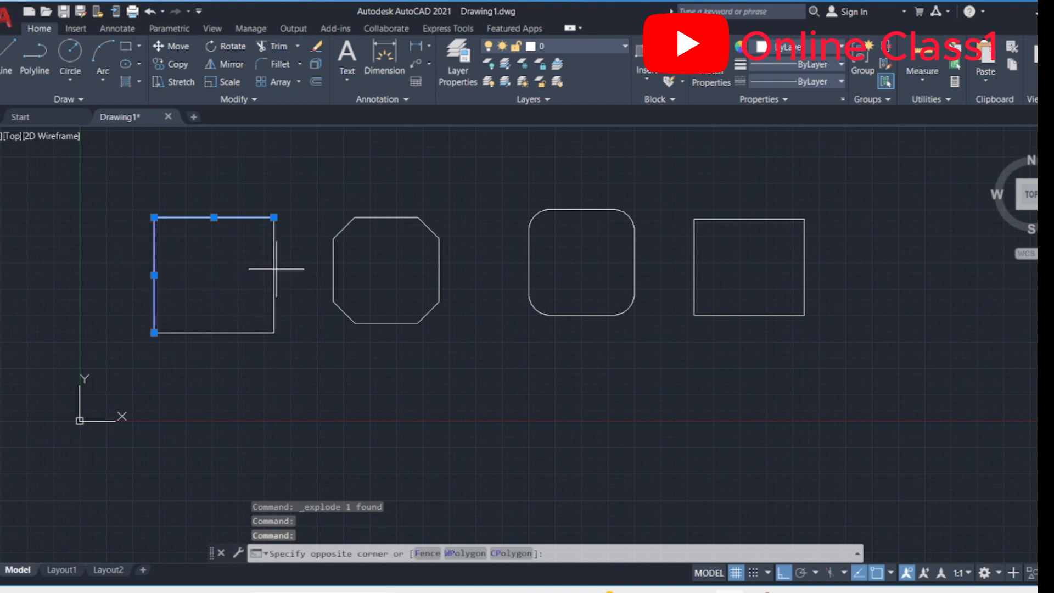
left_click(234, 317)
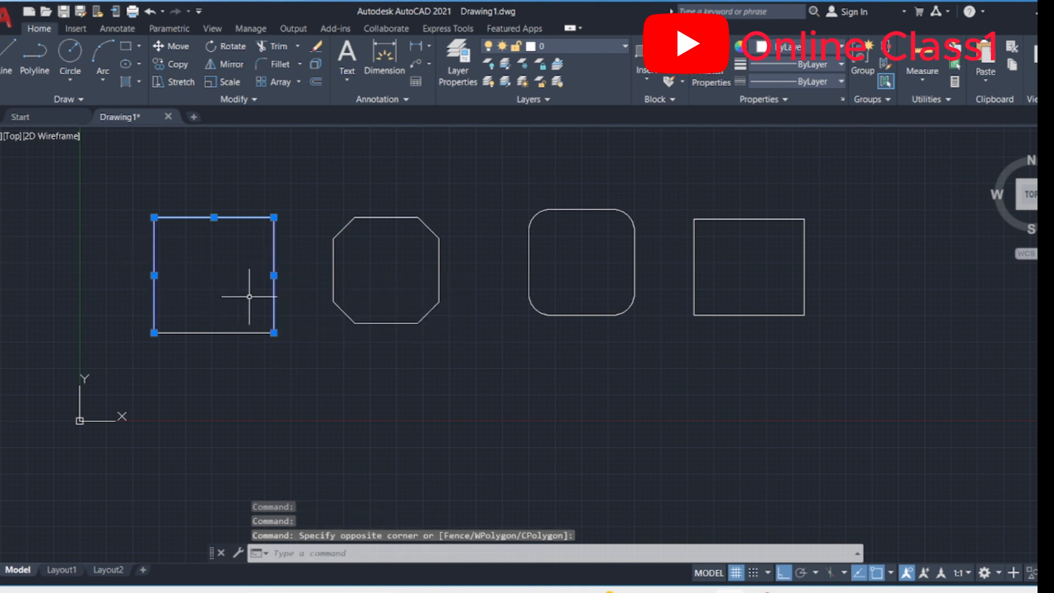
left_click(218, 331)
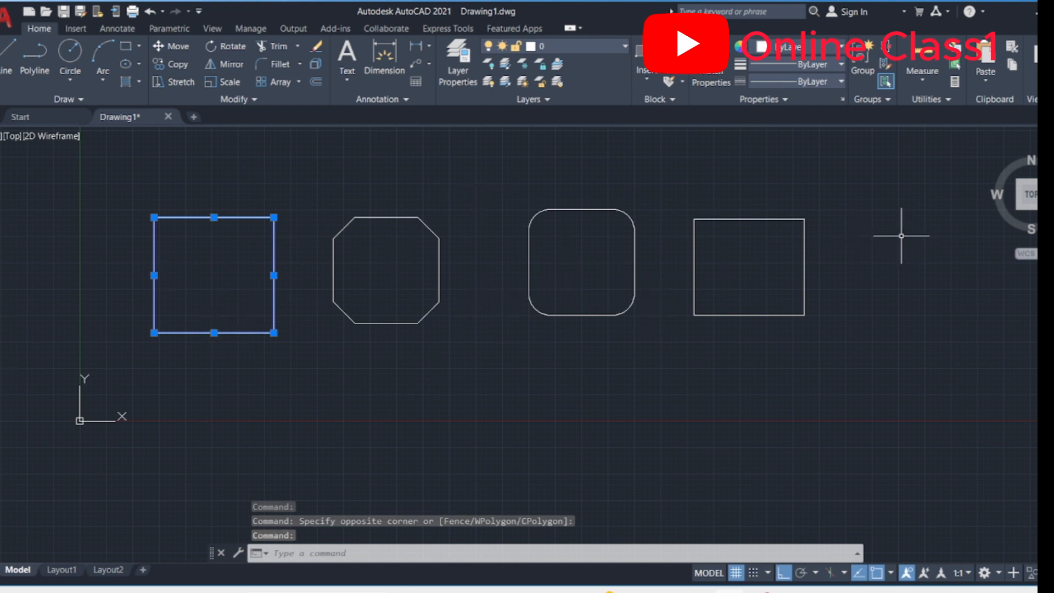
- Select all four shapes together with a selection window enclosing the whole row
mouse_move(899, 237)
middle_mouse_down()
mouse_move(750, 241)
mouse_move(807, 235)
middle_mouse_up()
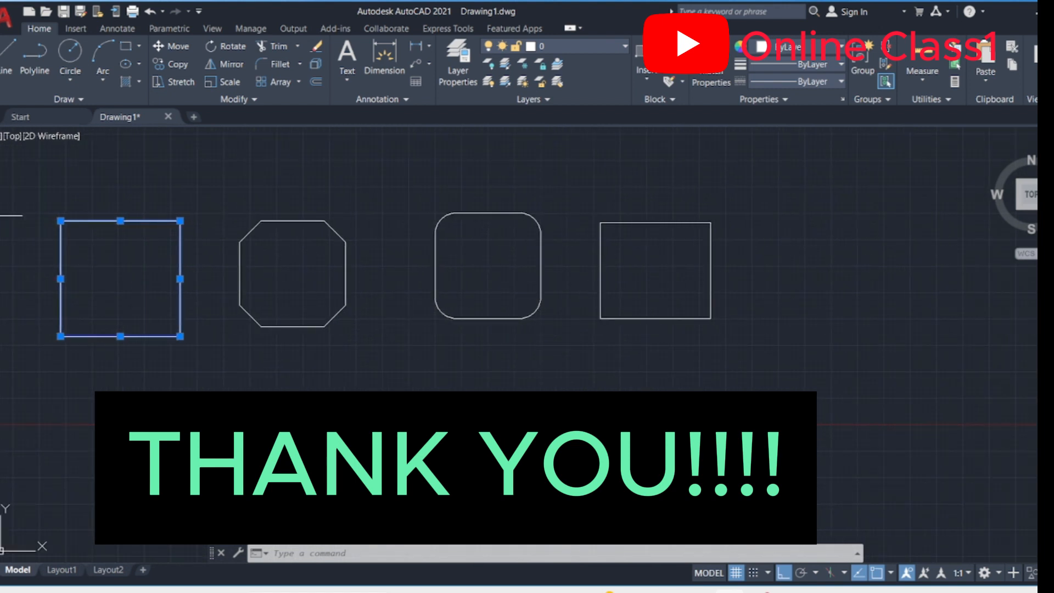
left_click(38, 169)
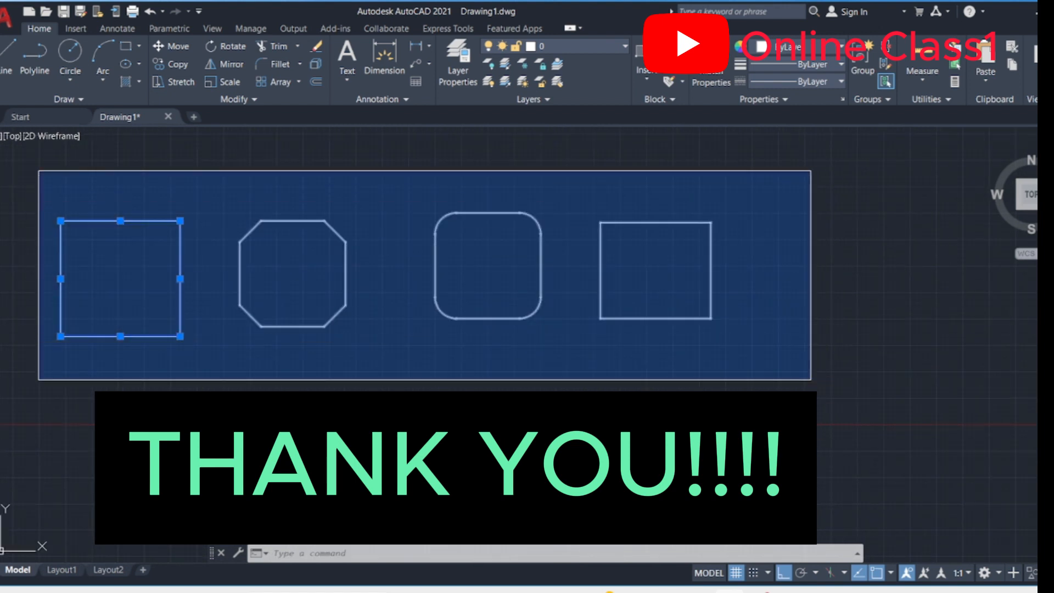
left_click(818, 381)
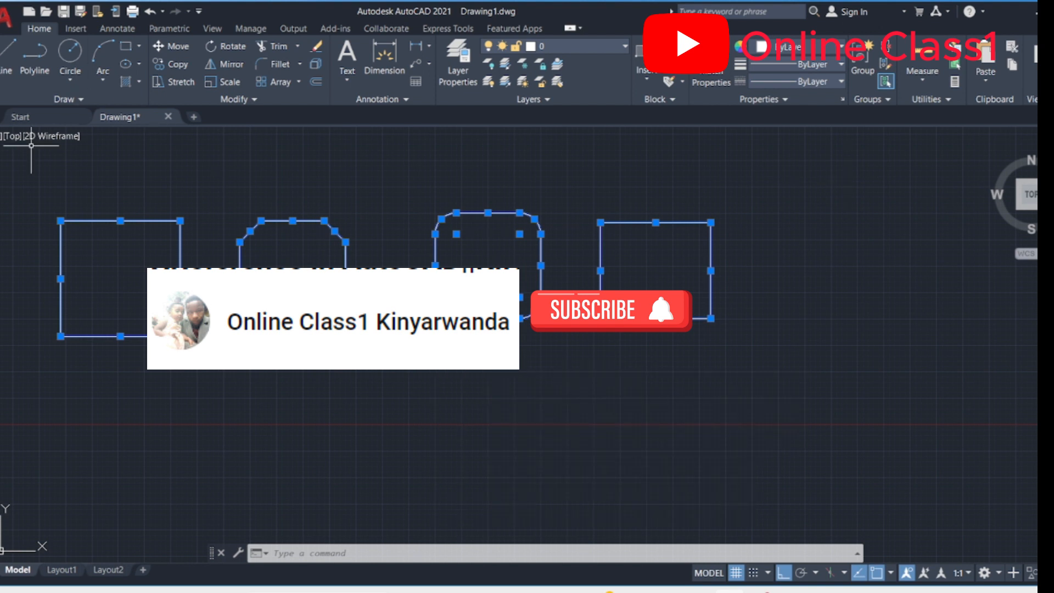
left_click(18, 186)
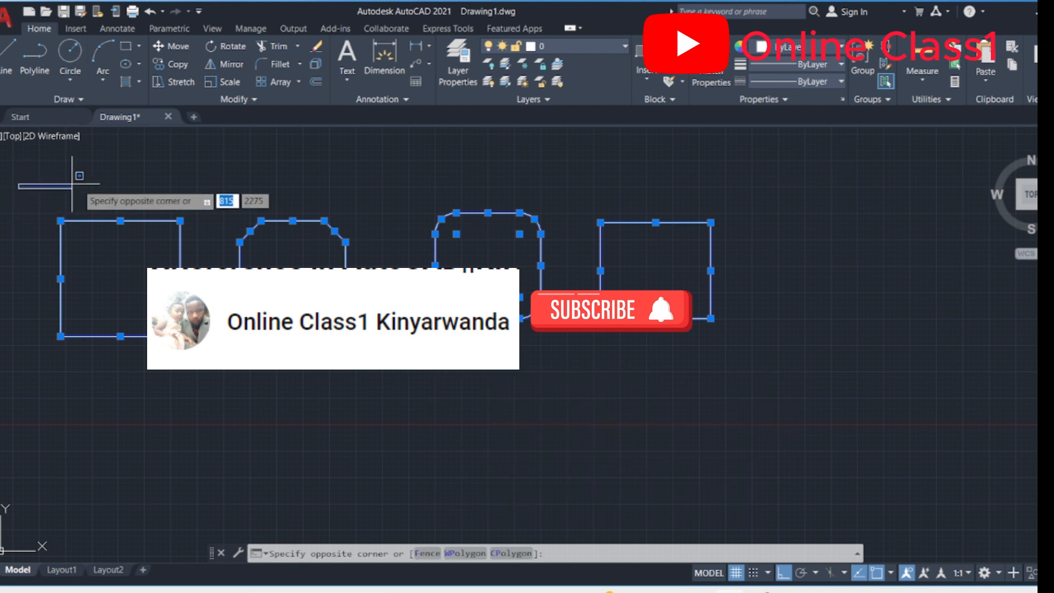
left_click(783, 374)
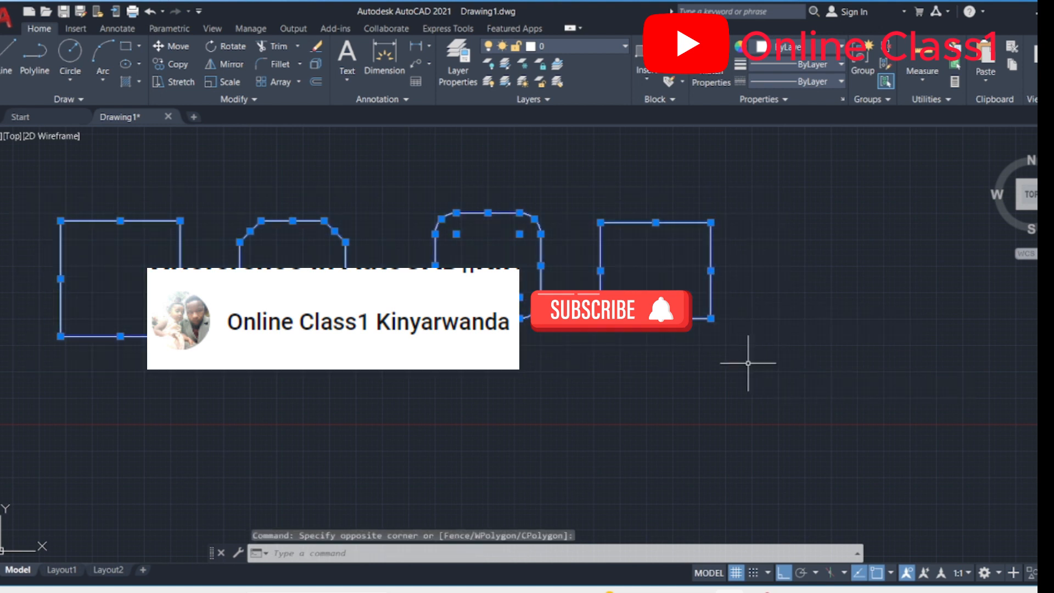